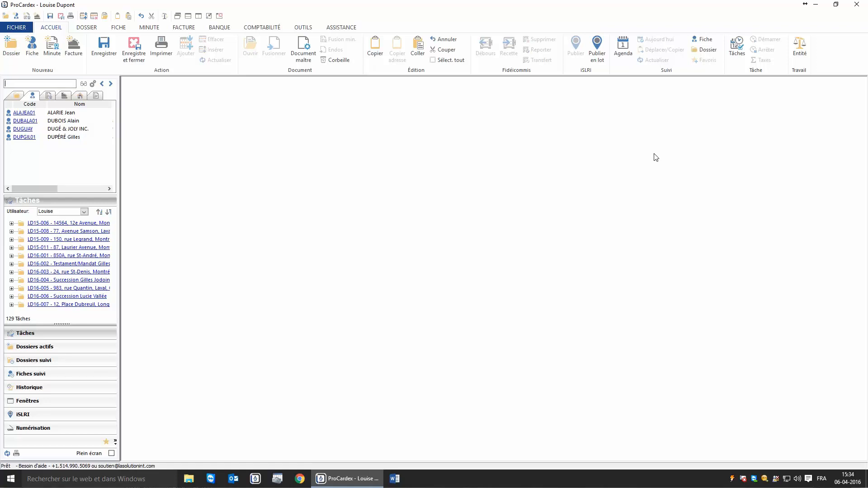
Step: Give the first client record the Mot-clé noel2016 and save it
double_click(17, 113)
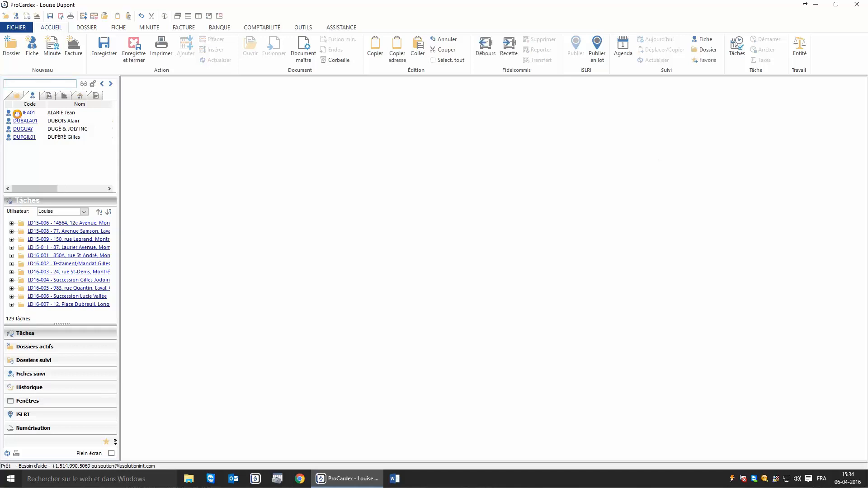
left_click(173, 242)
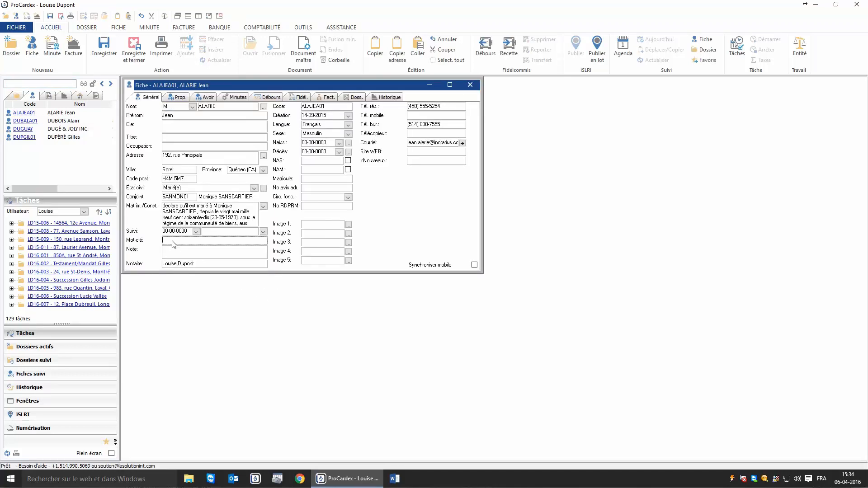
type("noel2016")
left_click(470, 84)
left_click(402, 267)
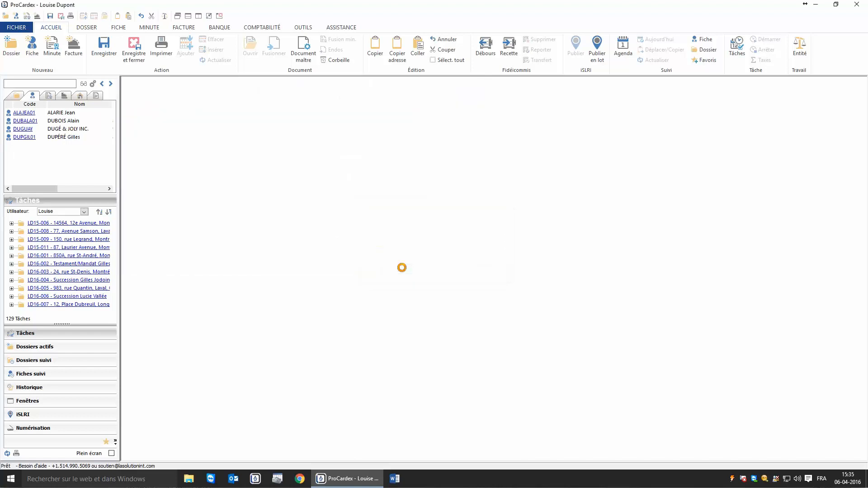
Step: Enter the keyword noel2016 in the second and third client records
left_click(24, 121)
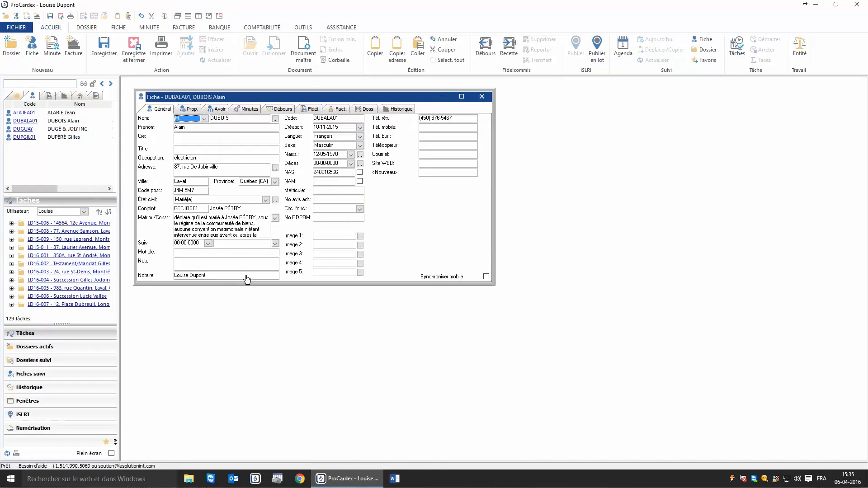
left_click(186, 253)
type("noel2016")
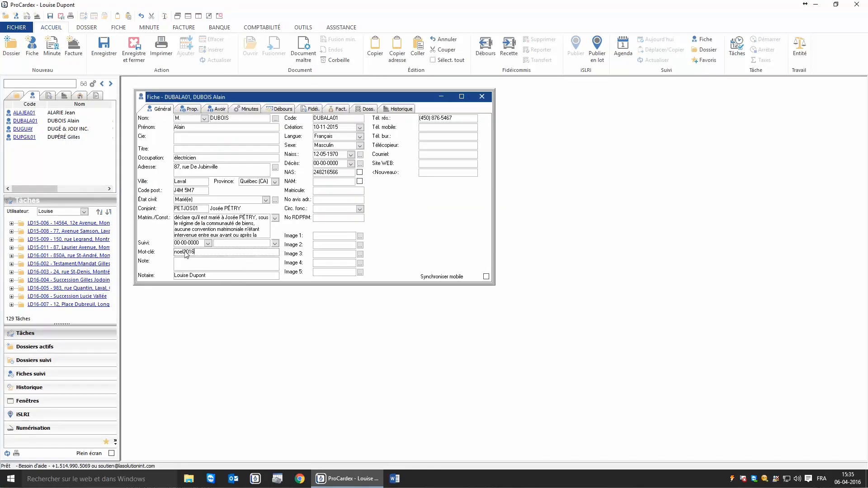
left_click(26, 137)
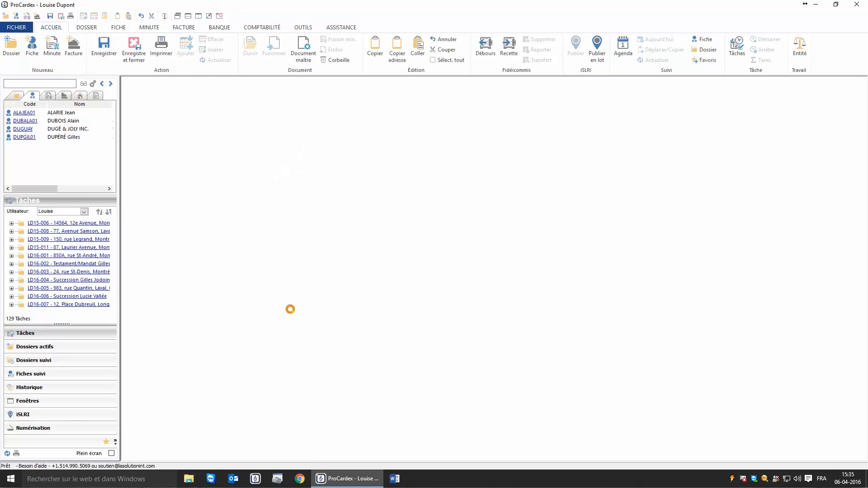
left_click(196, 266)
type("noel2016")
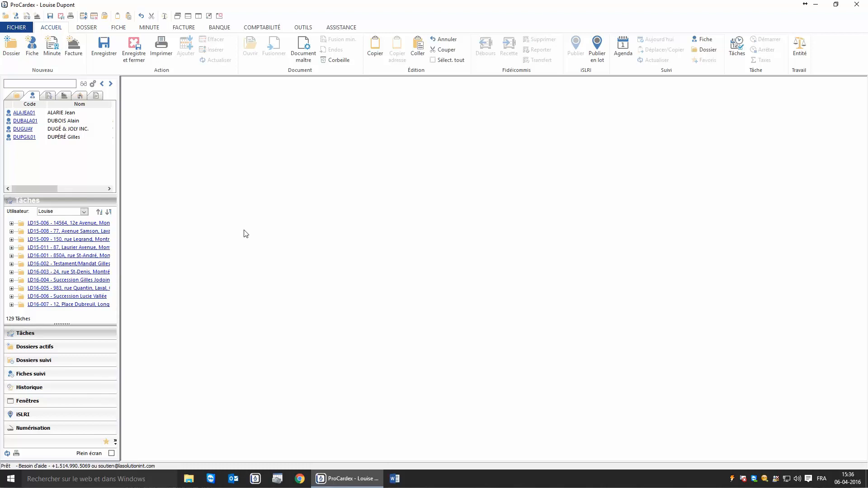
Step: Open the 'Liste des clients' query from the OUTILS Requête list
left_click(303, 28)
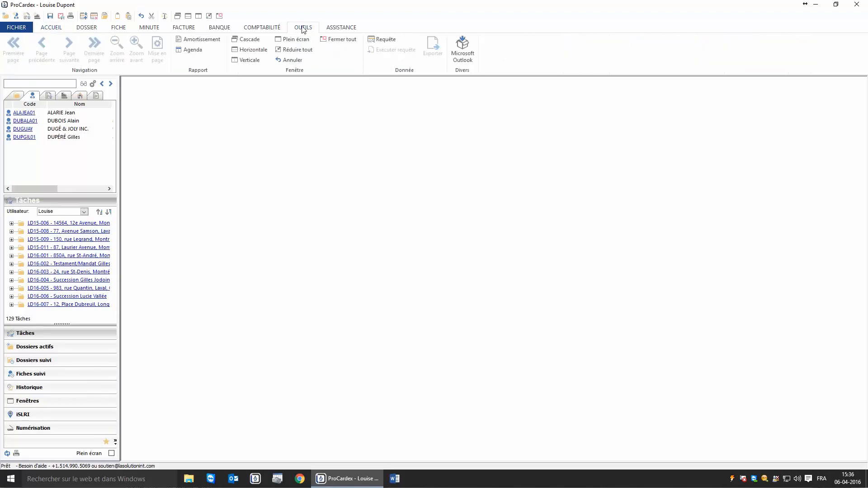
left_click(384, 40)
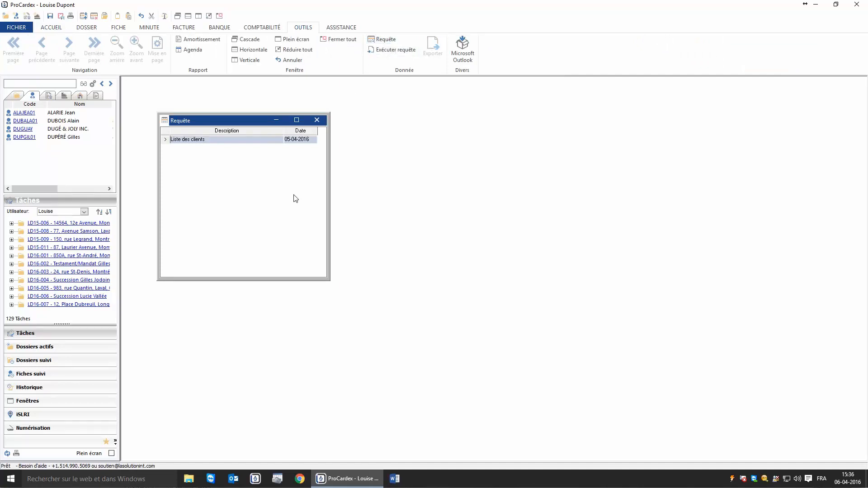
double_click(229, 139)
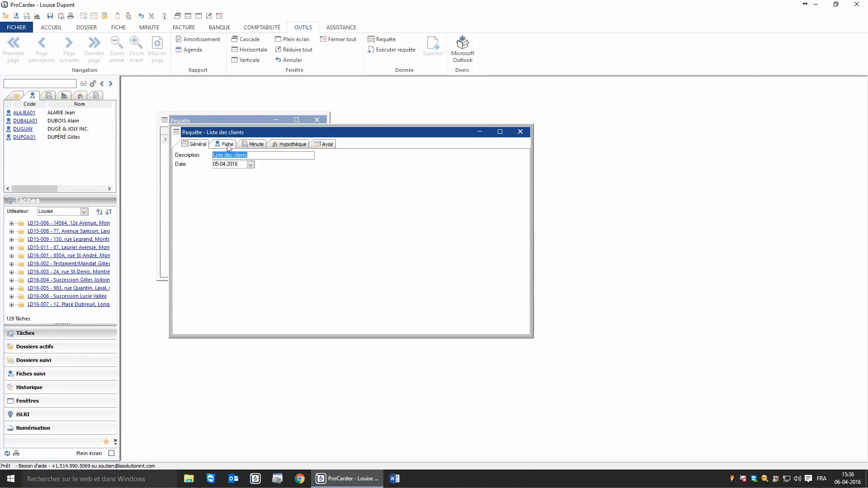
Step: Review the Fiche, Minute, Hypothèque and Avoir criteria, then close the Liste des clients query
left_click(227, 145)
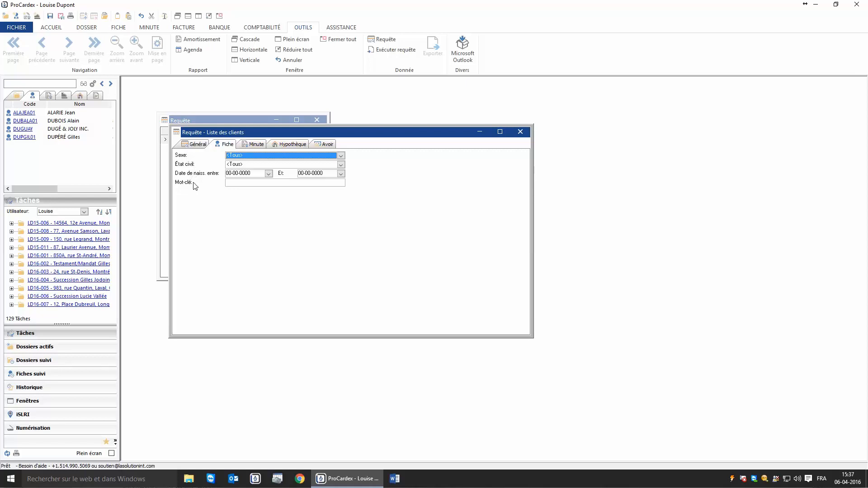
left_click(256, 145)
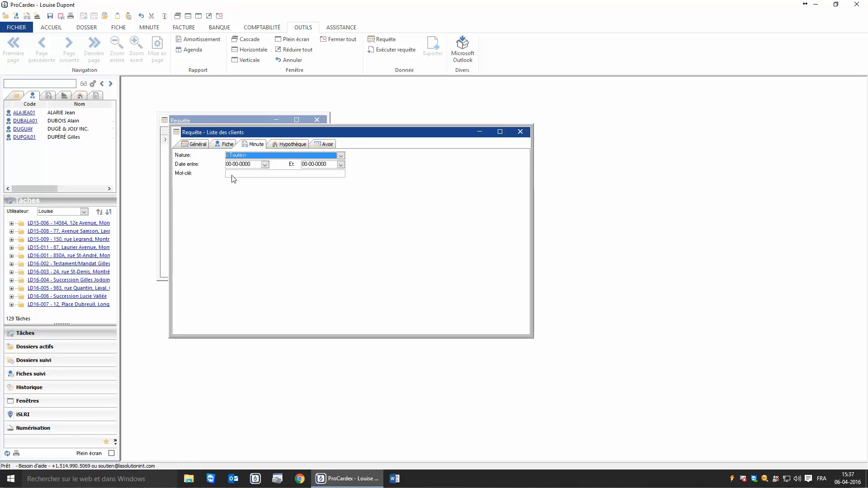
left_click(281, 144)
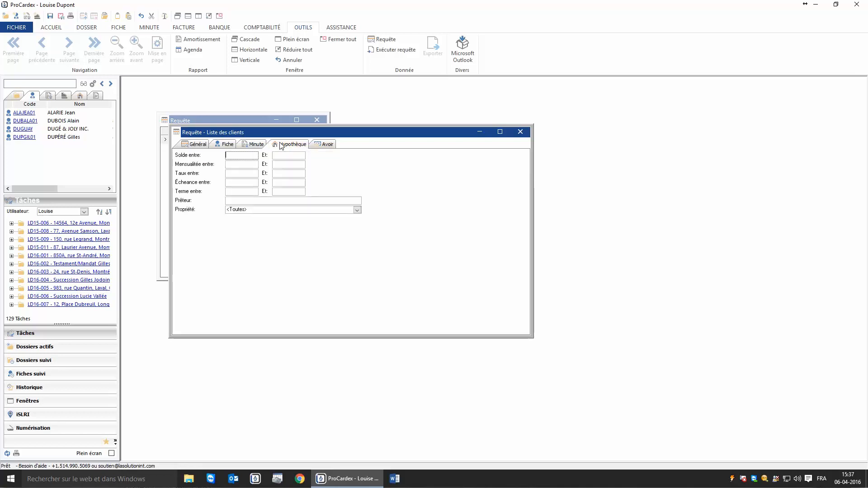
left_click(319, 145)
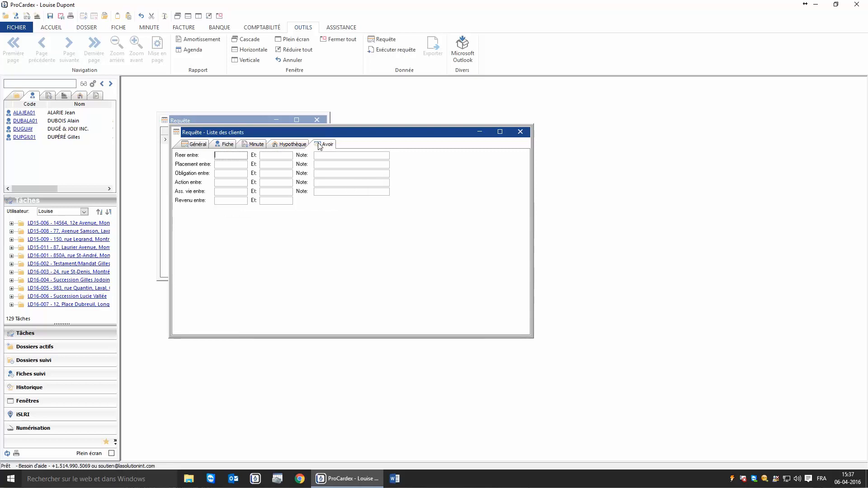
left_click(226, 144)
left_click(253, 144)
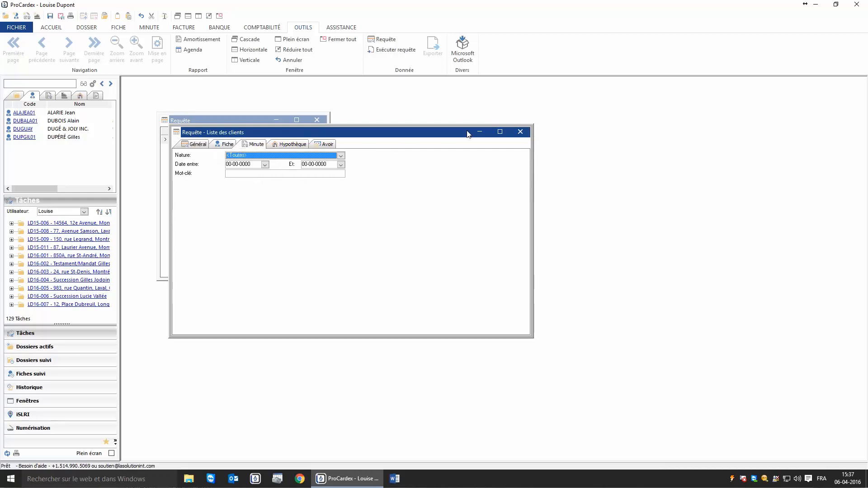
left_click(520, 132)
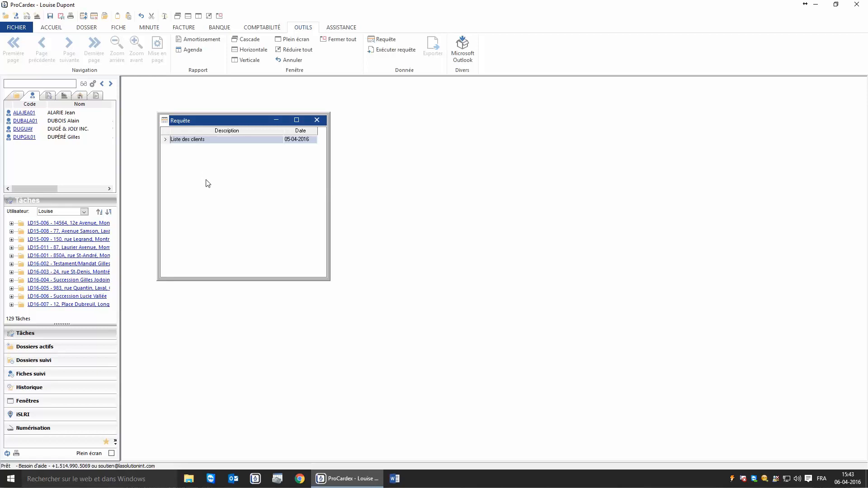
Step: Add a 'Noël 2016' query whose Fiche criterion is the keyword noel2016
right_click(208, 183)
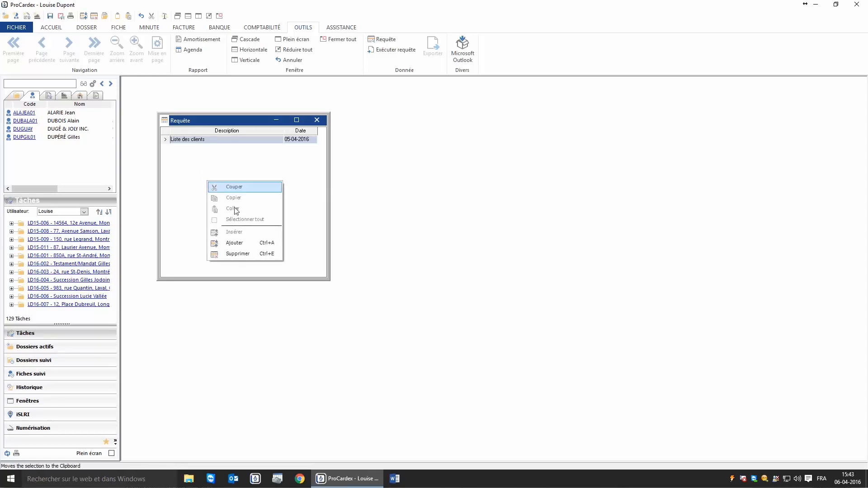
left_click(251, 247)
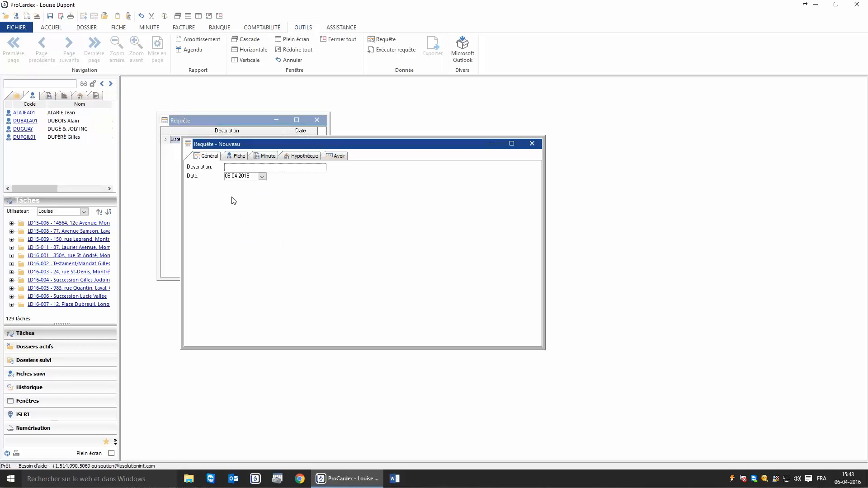
type("Noël 2015")
left_click(237, 155)
left_click(247, 194)
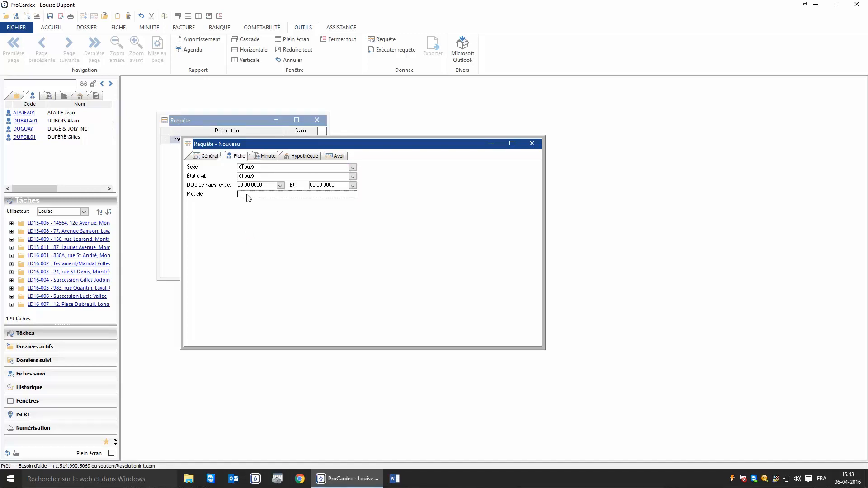
type("noel2016")
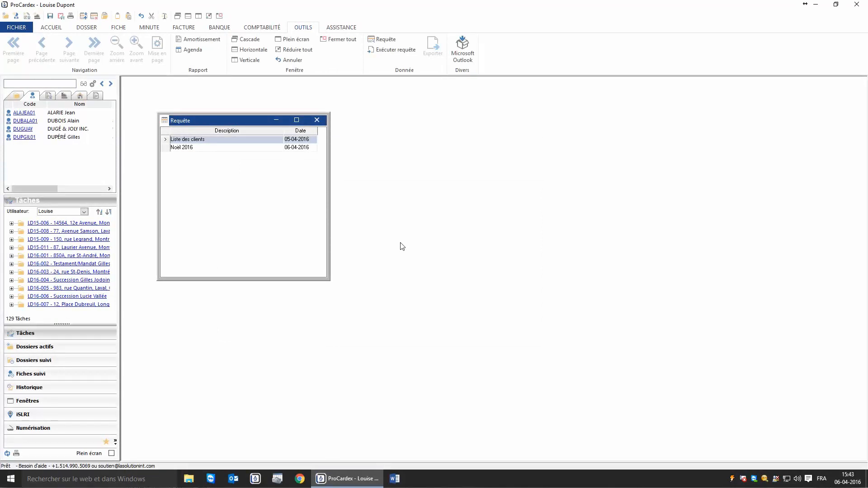
Step: Add a new query described 'Testament 2015'
right_click(232, 192)
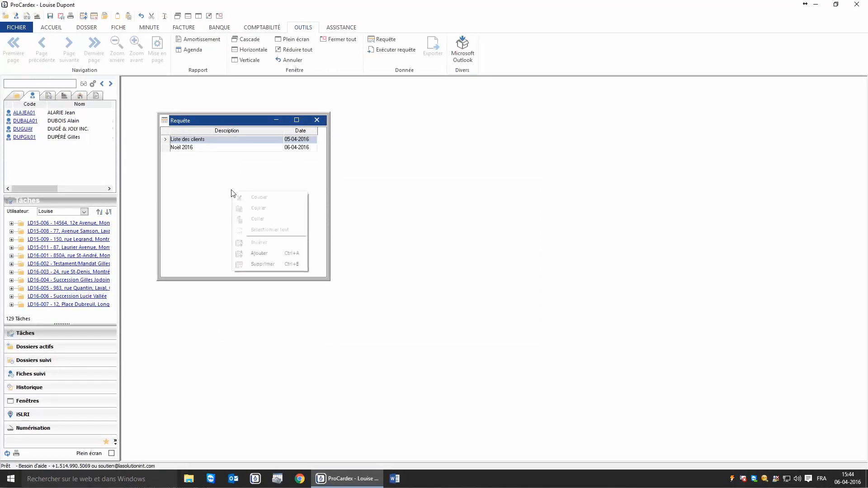
left_click(257, 253)
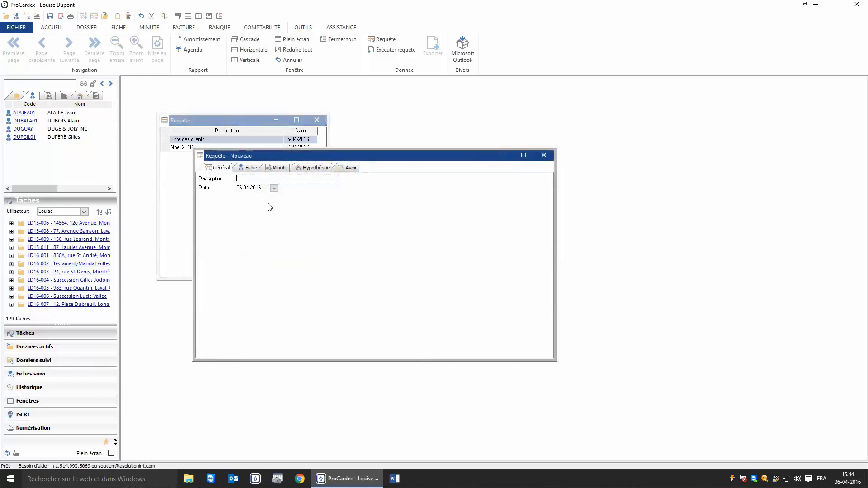
type("Testament 2015")
Step: Set its Minute criteria to Nature Testament from 01-01-2015 and save the query
left_click(277, 168)
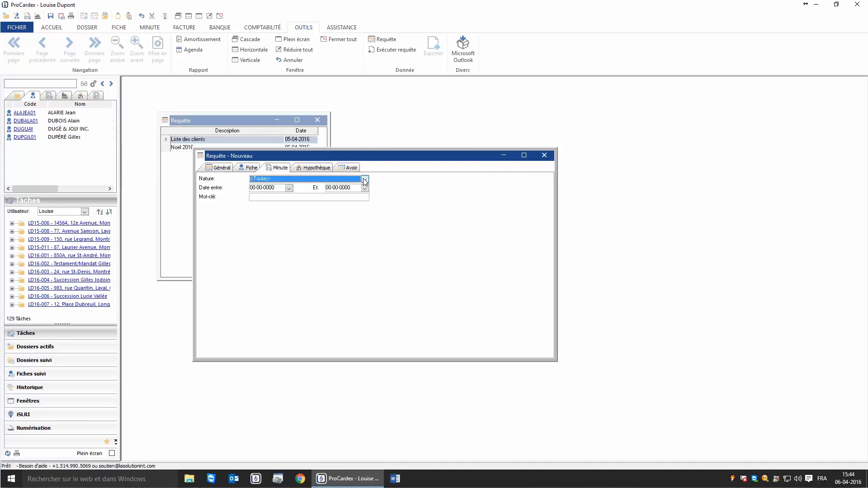
left_click(364, 180)
key("t")
left_click(278, 188)
left_click(278, 188)
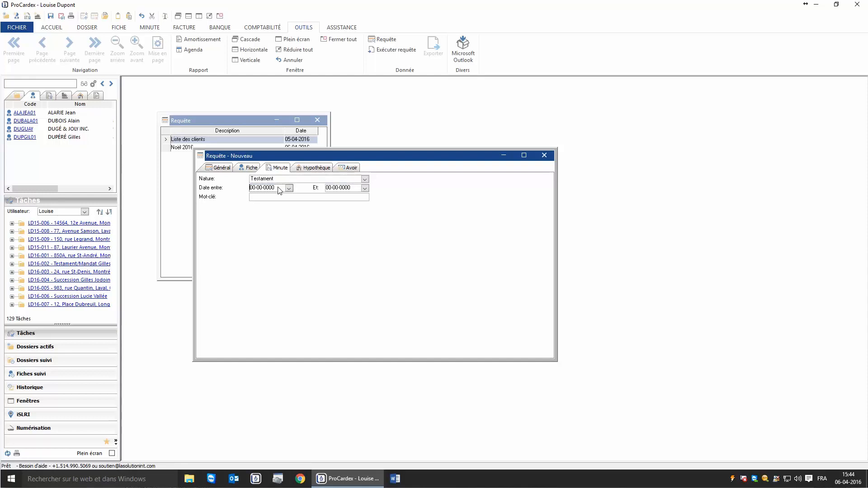
type("01-01-2015")
key("ctrl+s")
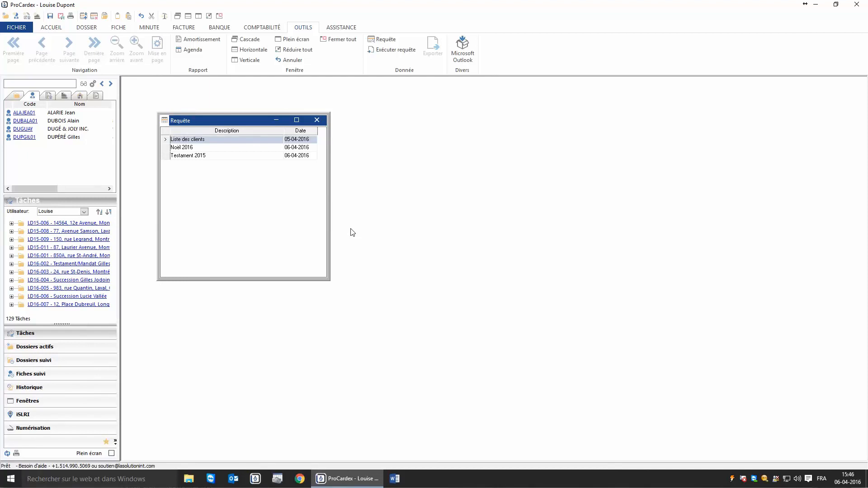
left_click(198, 150)
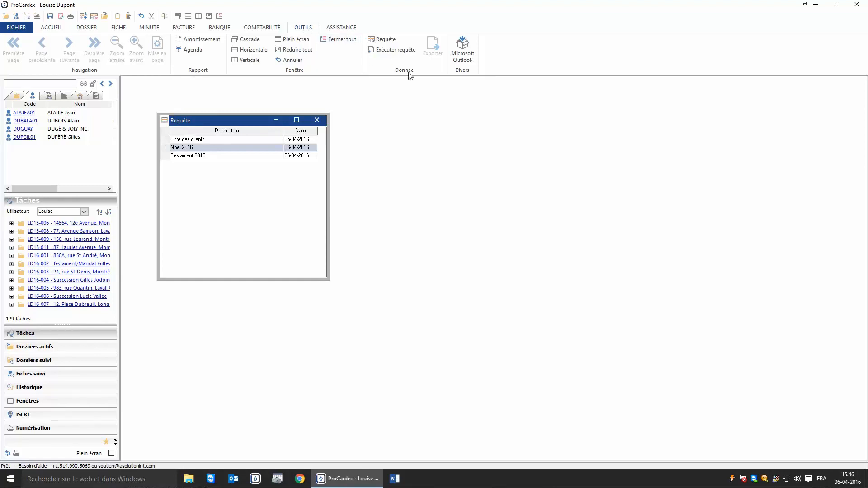
left_click(392, 50)
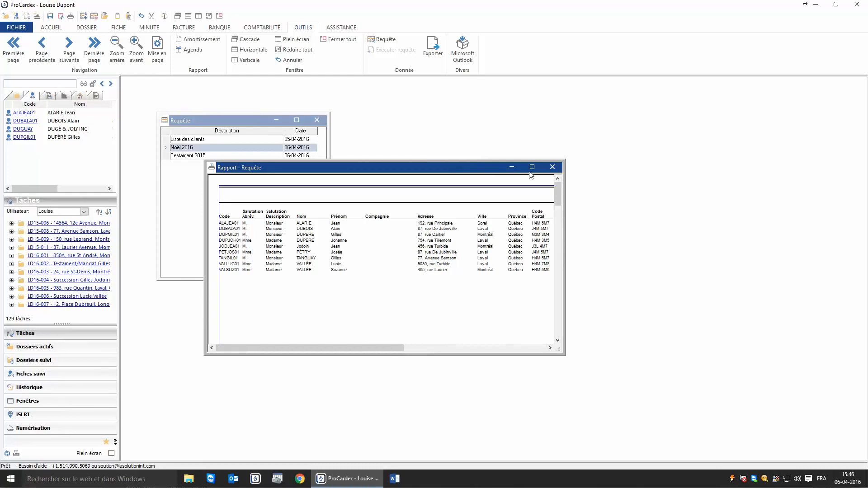
left_click(552, 167)
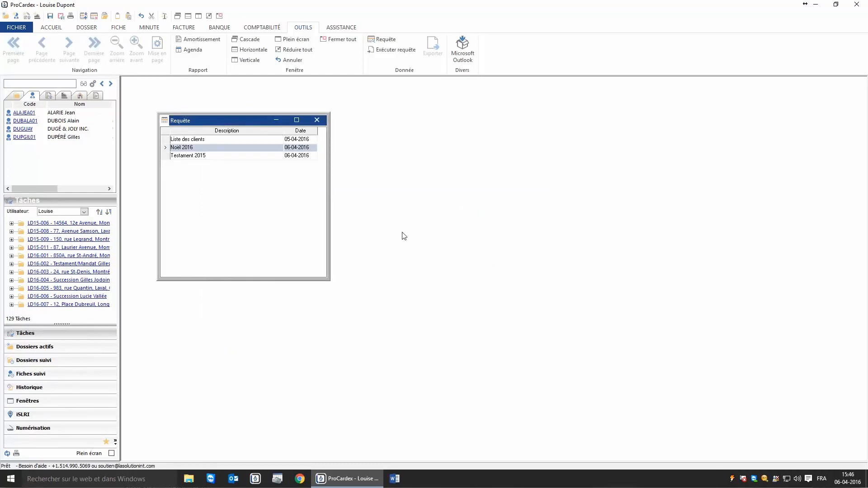
left_click(218, 156)
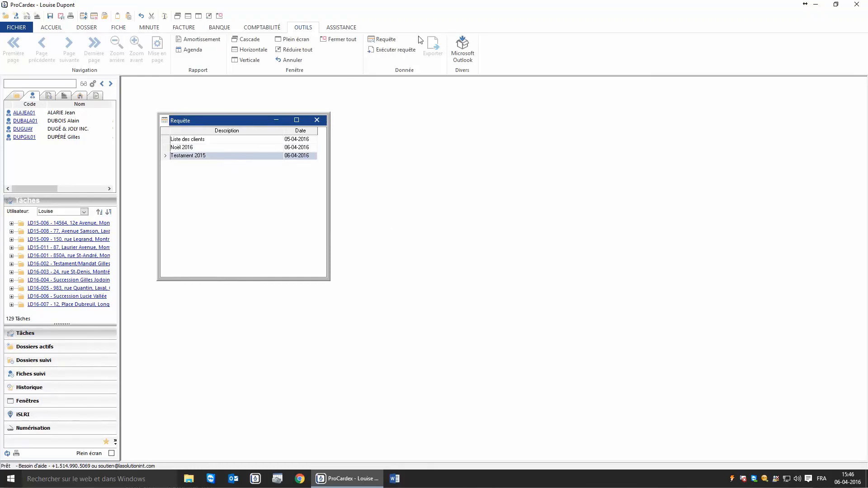
left_click(394, 50)
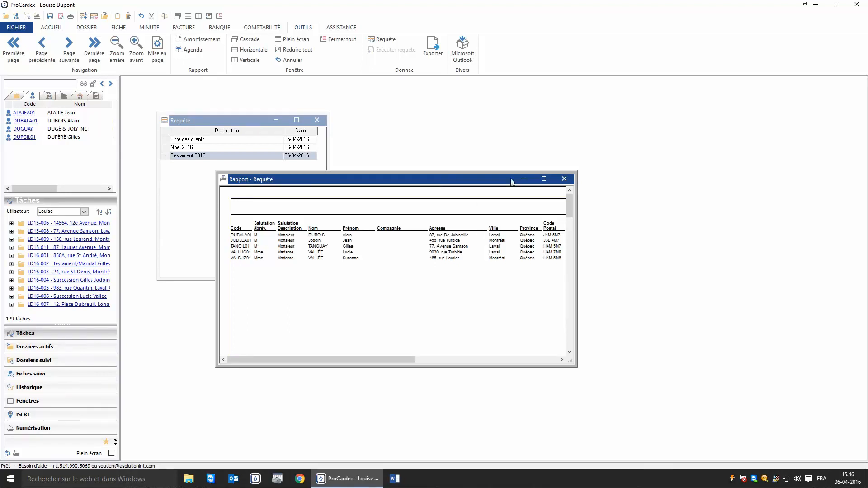
left_click(563, 178)
left_click(182, 139)
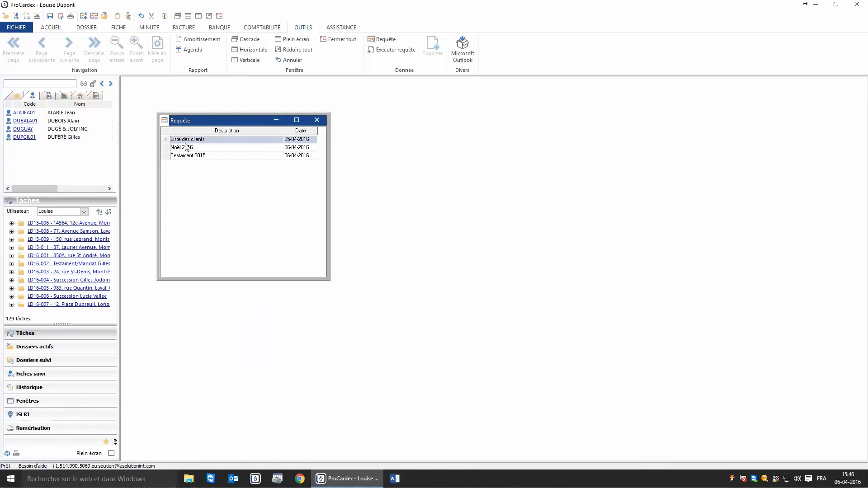
left_click(385, 53)
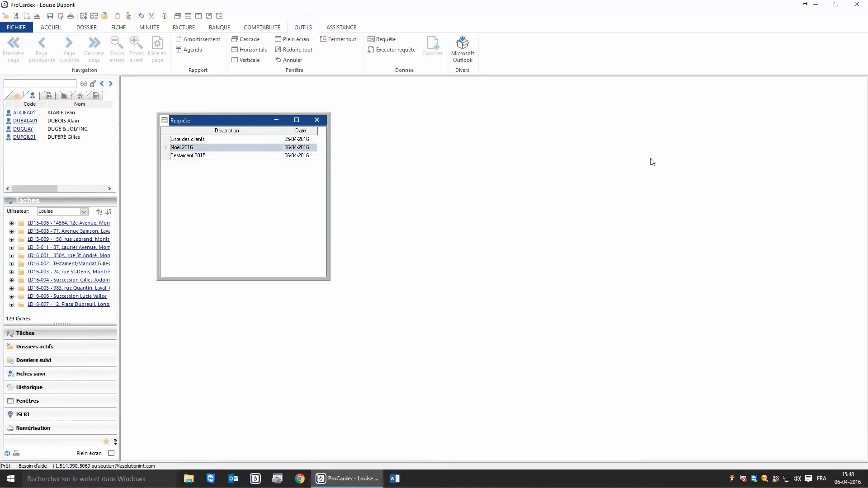
Step: Run the Noël 2016 query and export it to Desktop\Requete as Noel 2016.xls
left_click(386, 50)
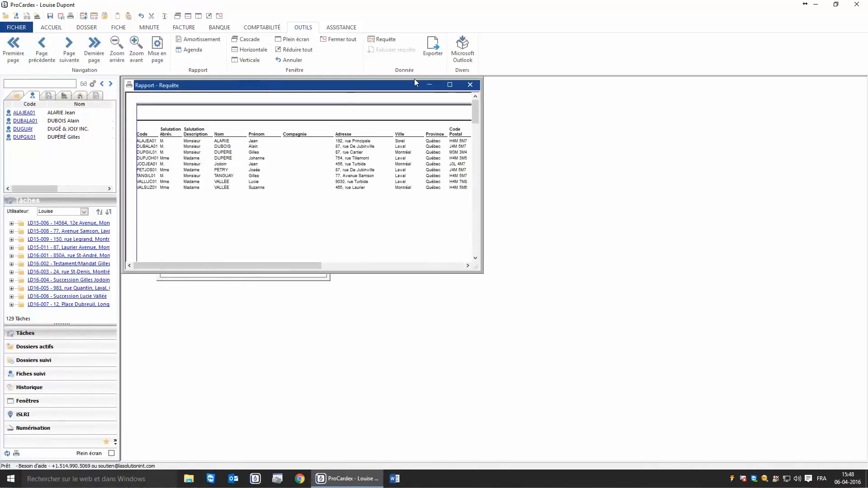
left_click(432, 50)
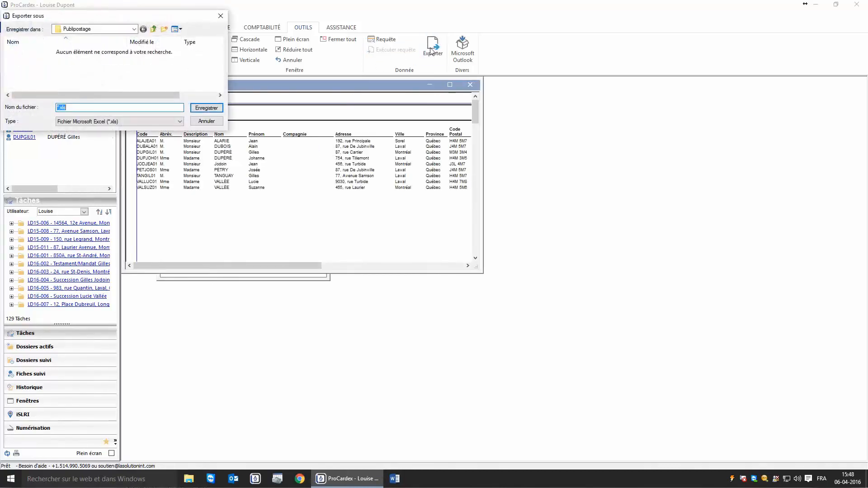
left_click(135, 30)
left_click(80, 69)
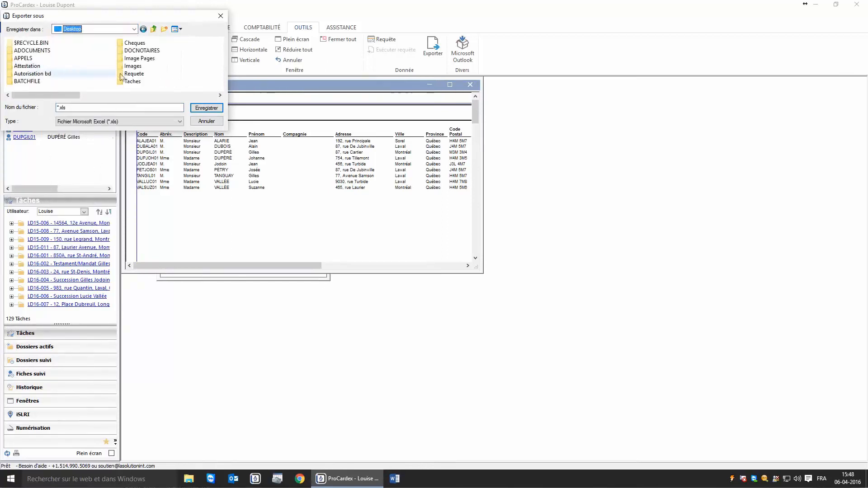
left_click(130, 76)
double_click(131, 75)
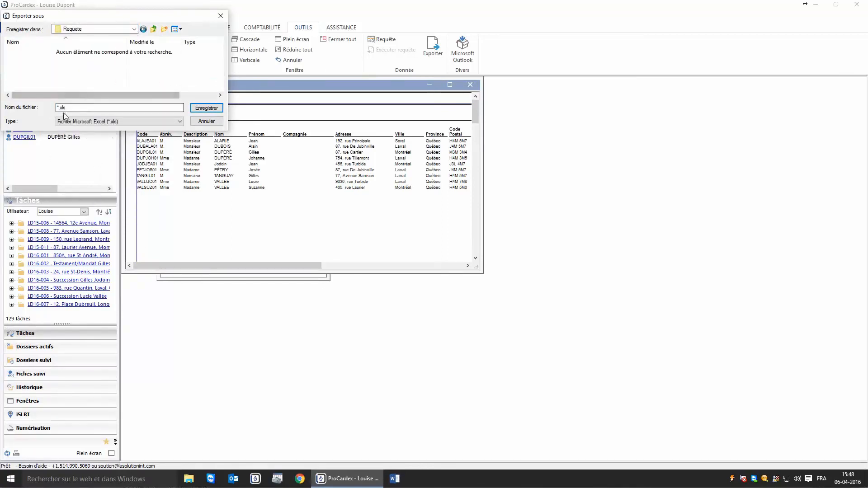
left_click_drag(69, 108, 48, 109)
type("Noel 2016")
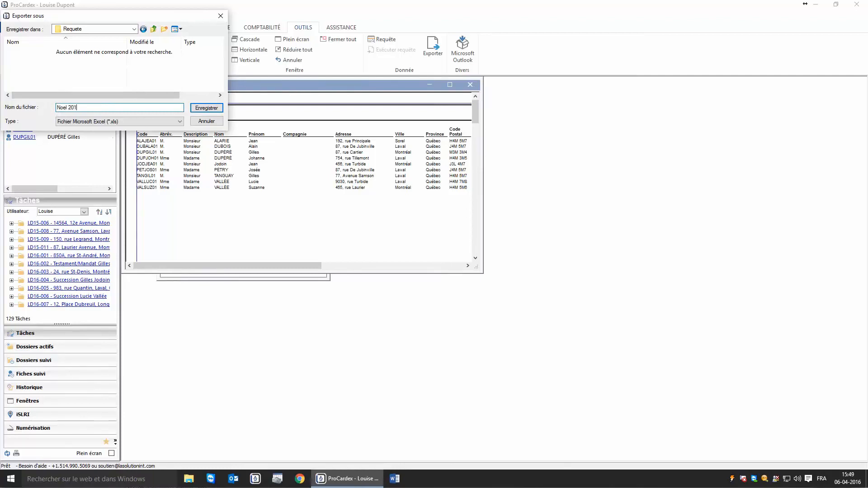
left_click(199, 108)
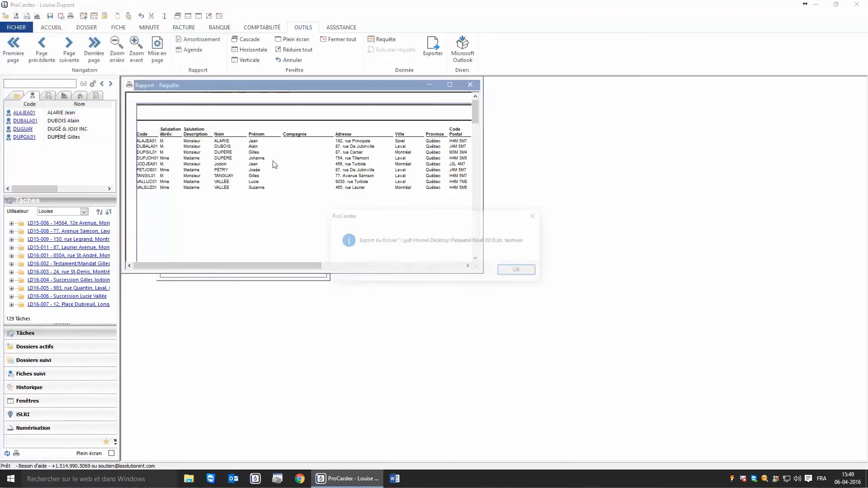
left_click(504, 269)
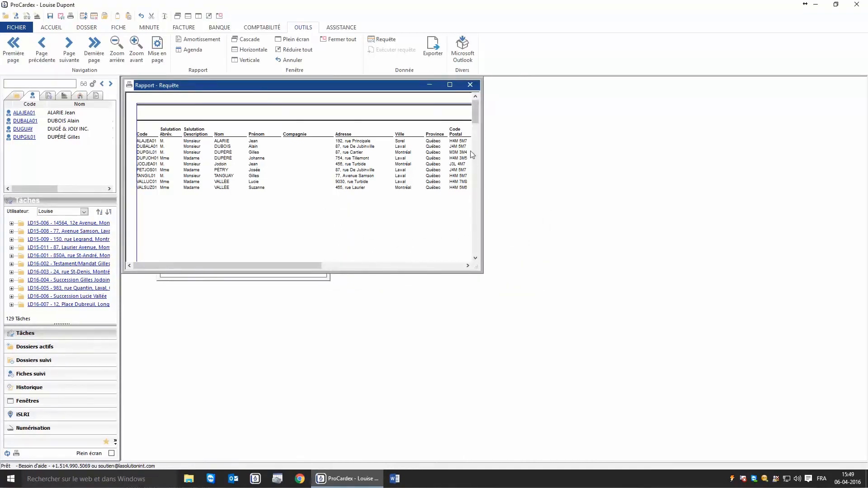
left_click(470, 86)
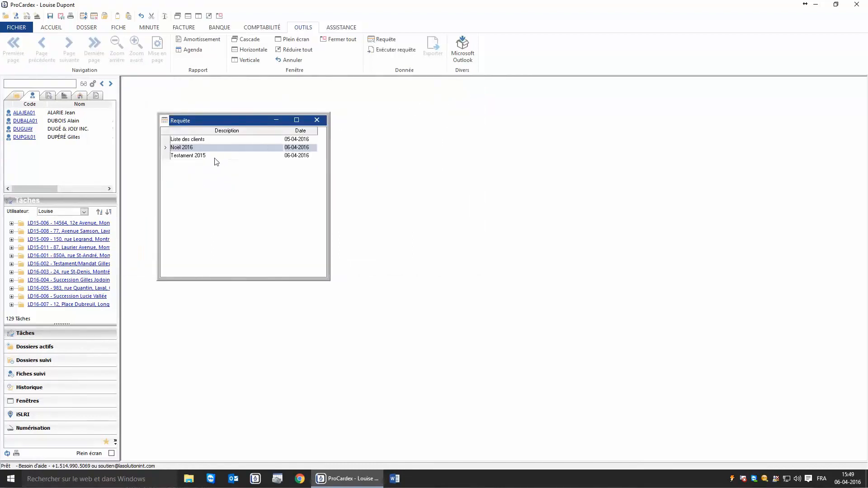
Step: Export the Testament 2015 query as Testament 2015.xls and open that file in Excel
left_click(212, 156)
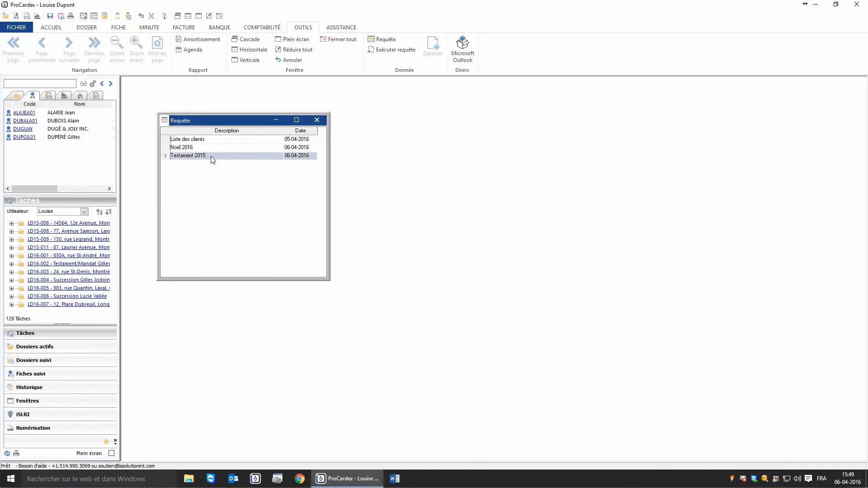
left_click(387, 52)
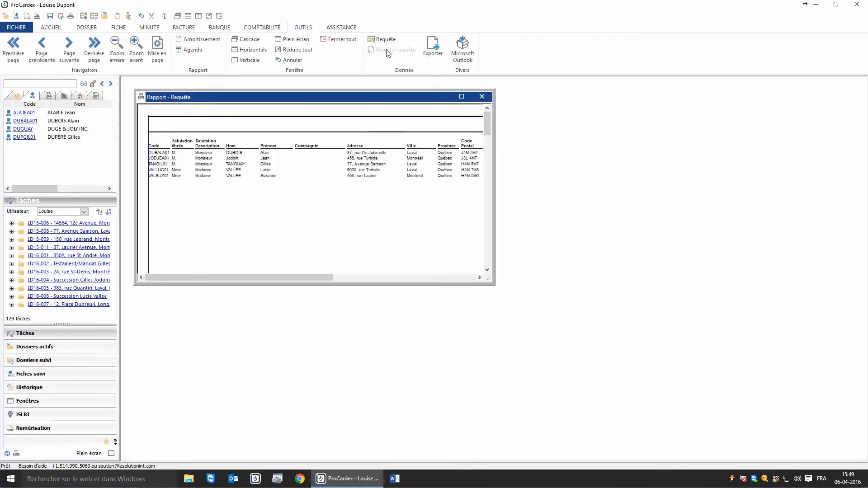
left_click(430, 52)
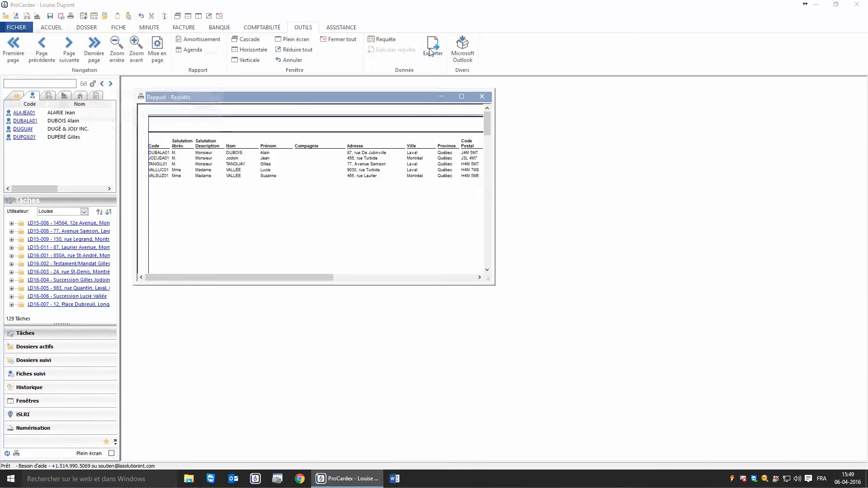
type("Testament 20")
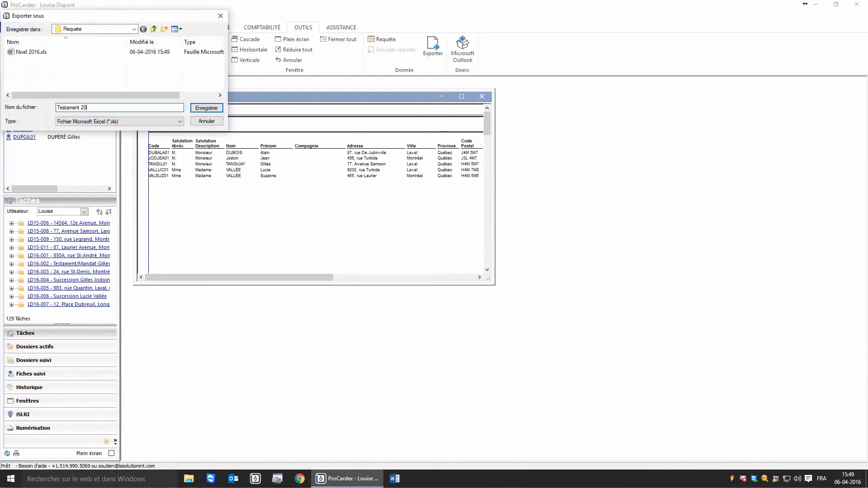
type("15")
left_click(196, 108)
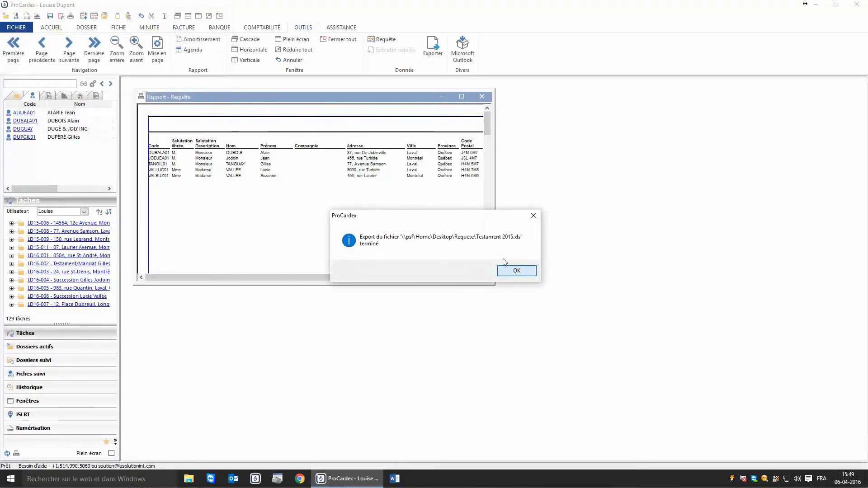
left_click(505, 268)
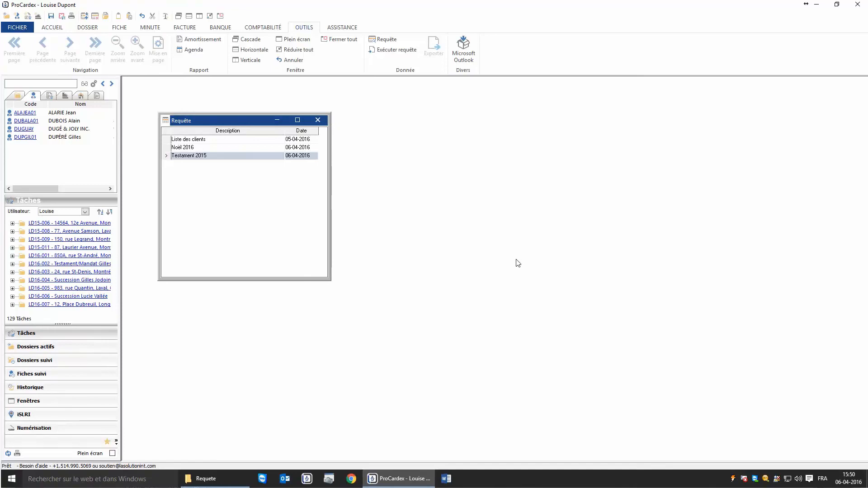
left_click(217, 484)
double_click(447, 202)
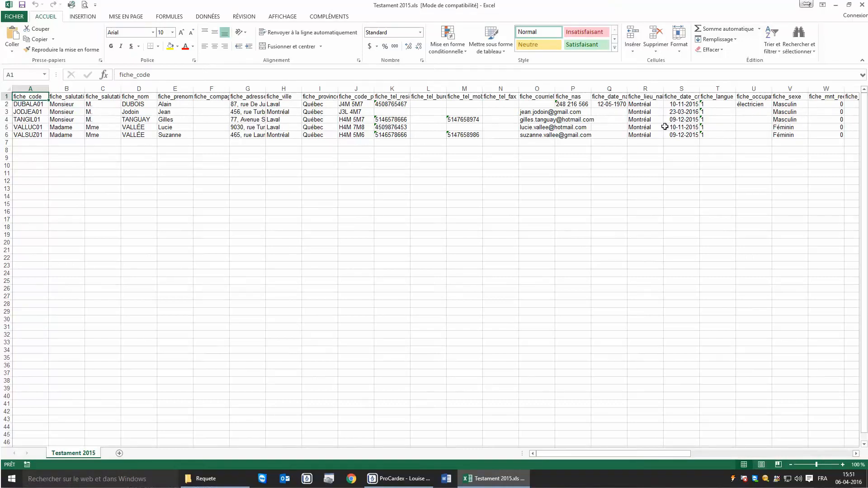
Step: Delete columns T–U and the fiche_tel_fax column N, then close Excel
left_click_drag(717, 89, 754, 89)
right_click(730, 120)
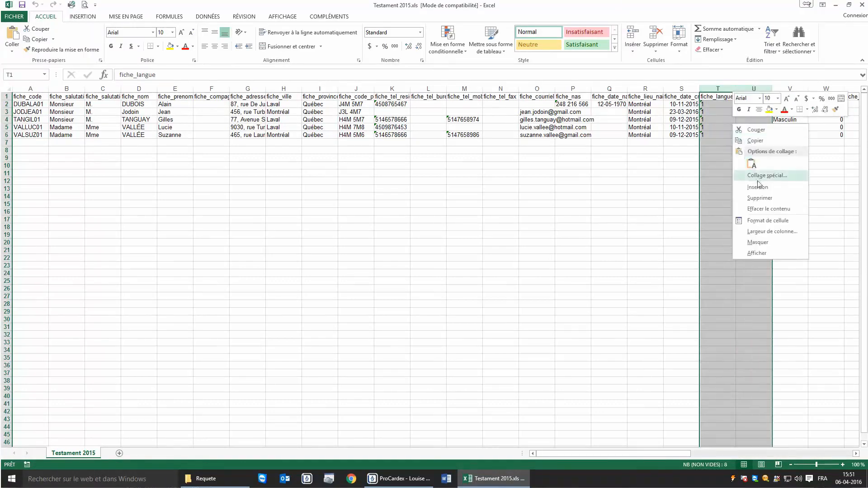
left_click(759, 198)
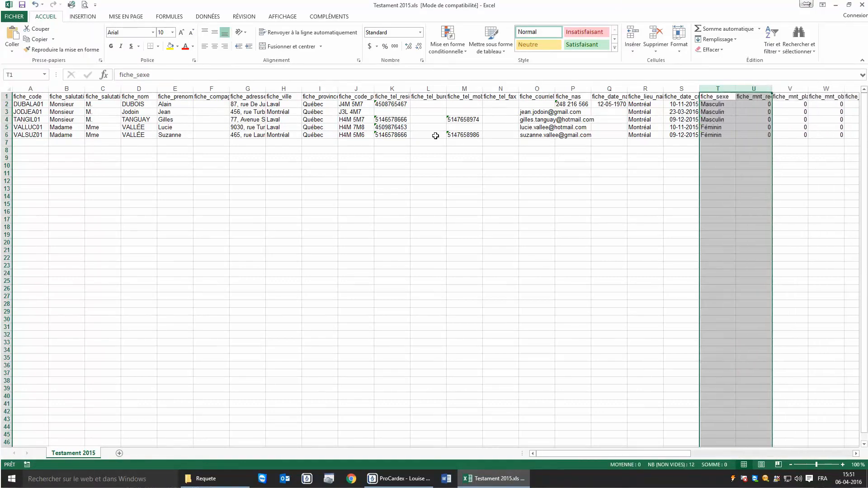
right_click(499, 89)
left_click(506, 166)
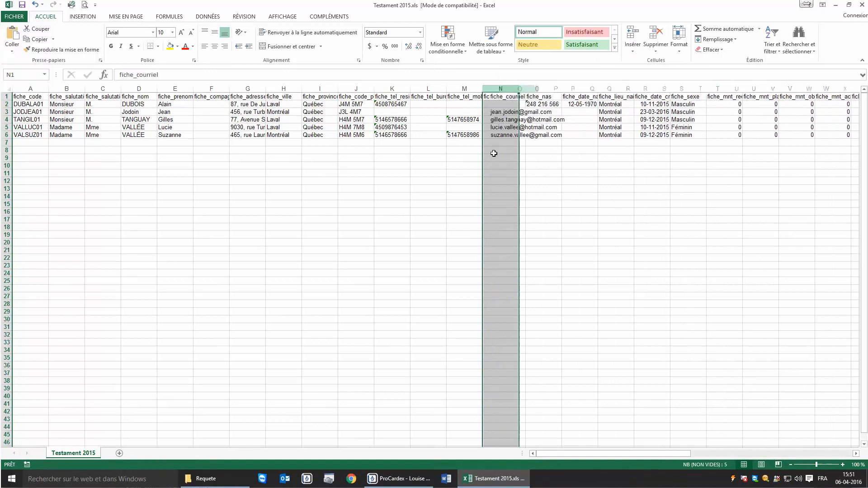
left_click(466, 120)
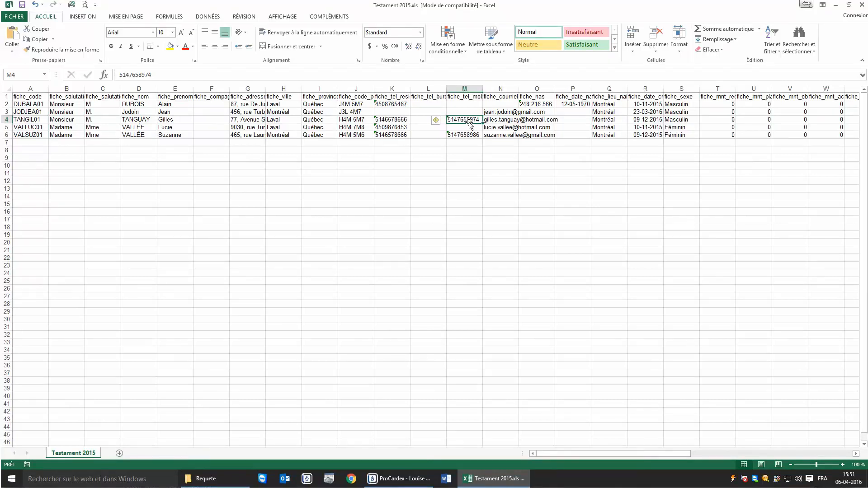
left_click(861, 5)
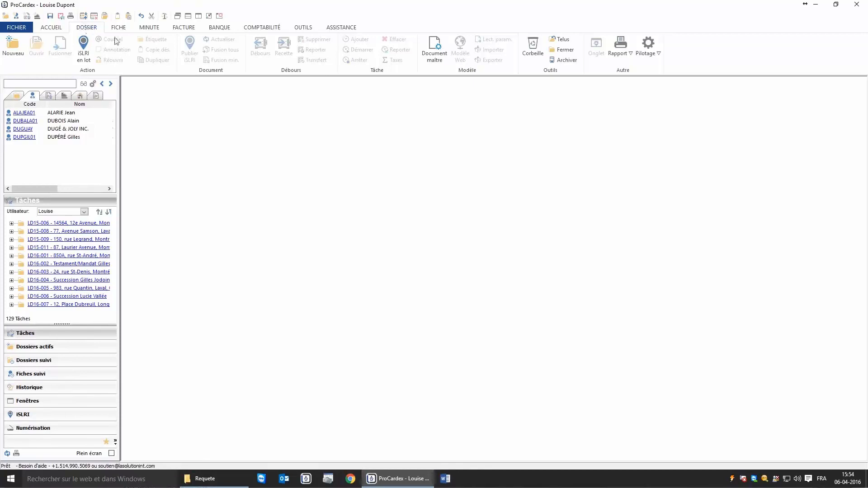
Step: Select Lettre pour publipostage (11-2011) under Modèles ProCardex > Publipostage in the web documents list
left_click(435, 59)
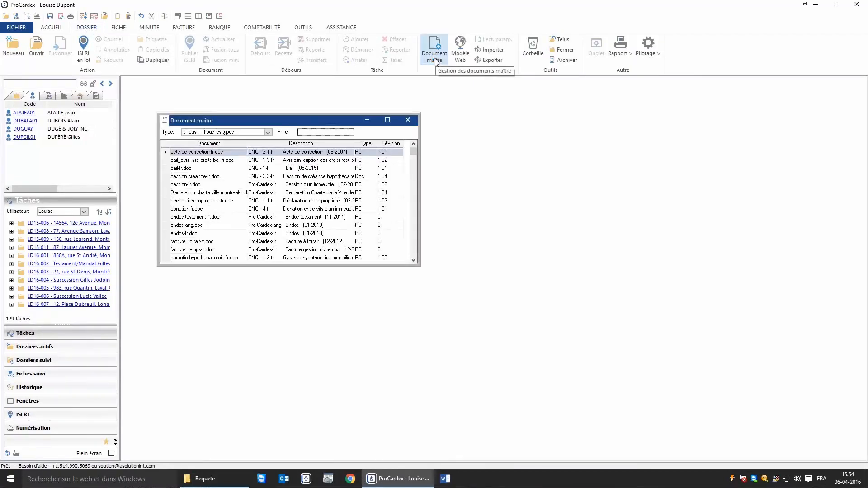
left_click(459, 54)
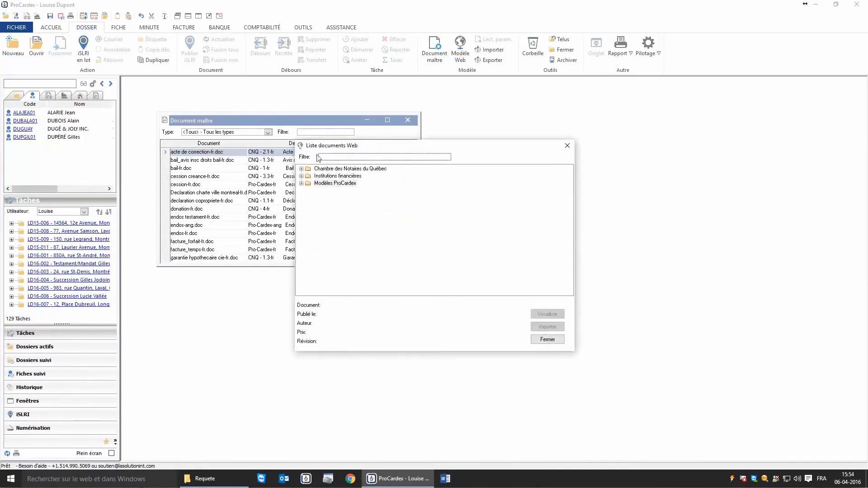
left_click(302, 184)
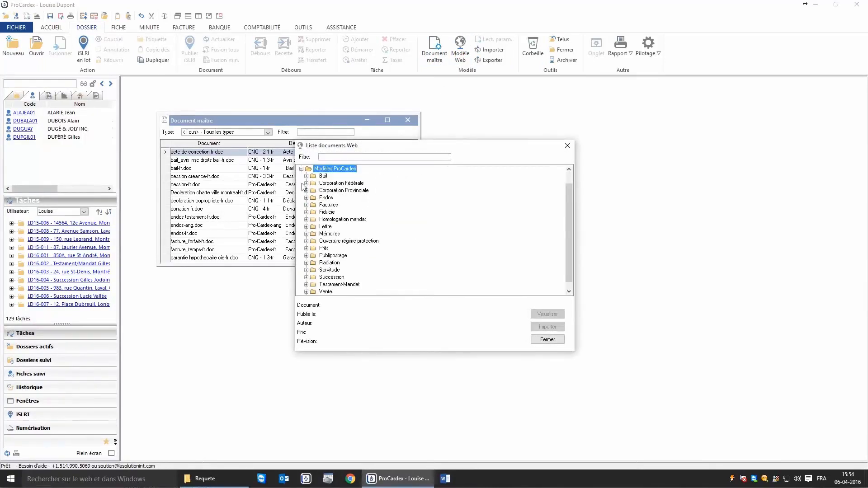
left_click(306, 255)
left_click(311, 262)
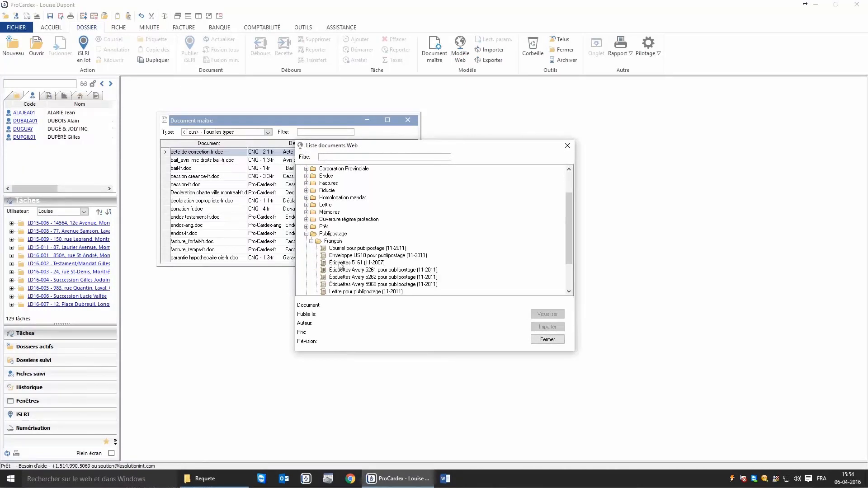
left_click_drag(567, 242, 570, 256)
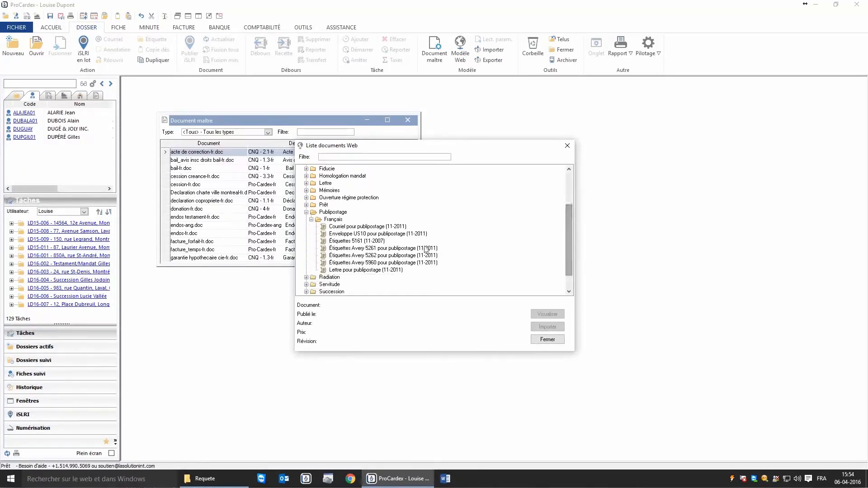
left_click(352, 271)
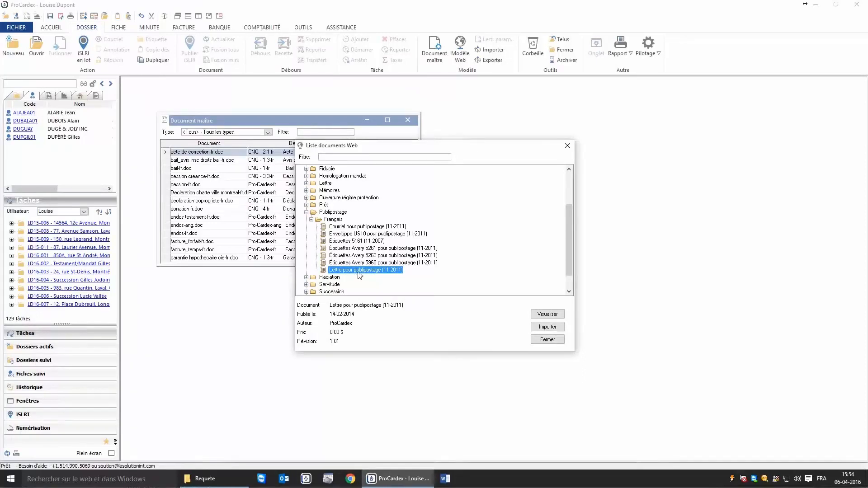
Step: Import the template, confirming both prompts and saving the .doc file
left_click(541, 329)
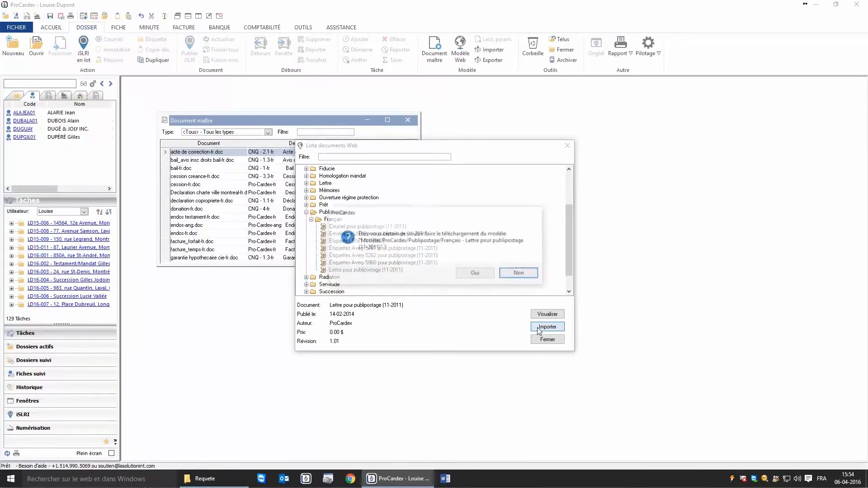
left_click(476, 274)
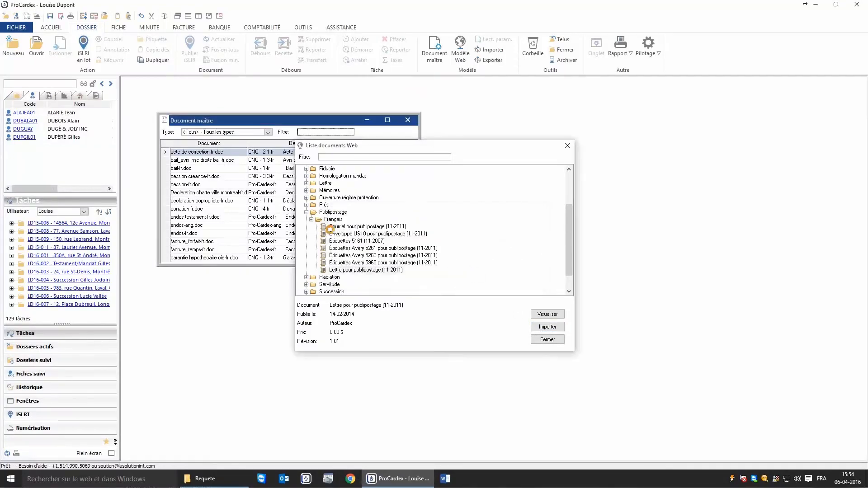
left_click(476, 296)
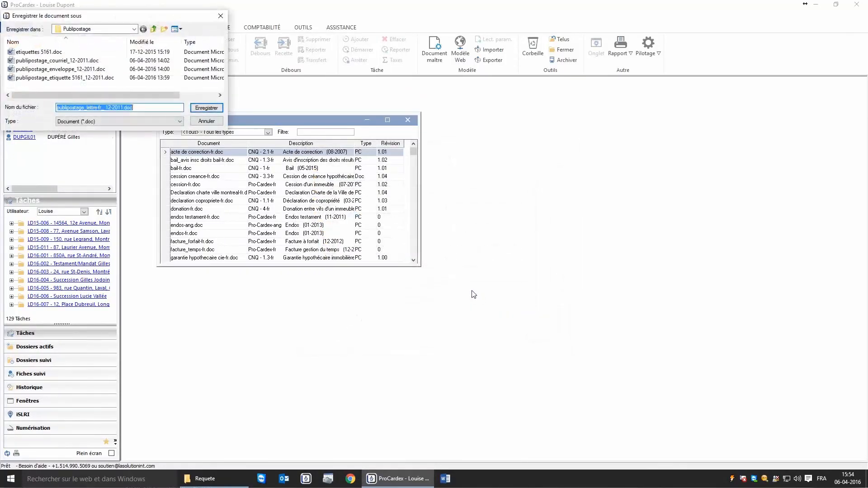
left_click(215, 110)
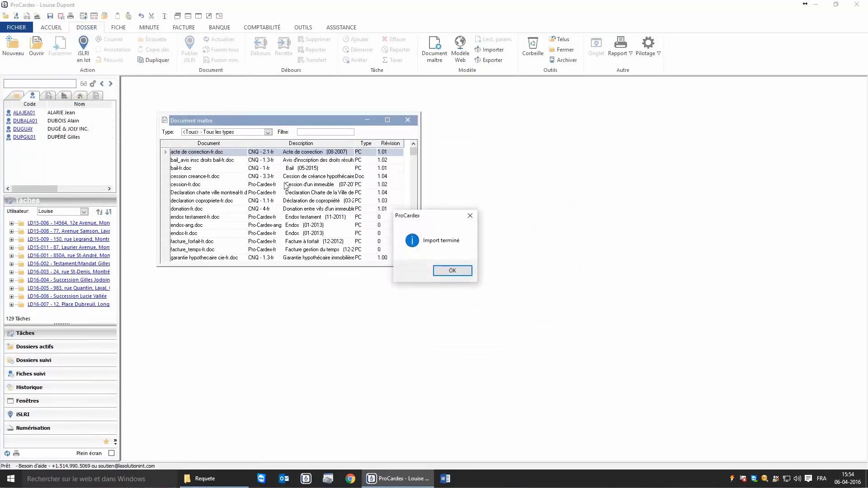
left_click(452, 270)
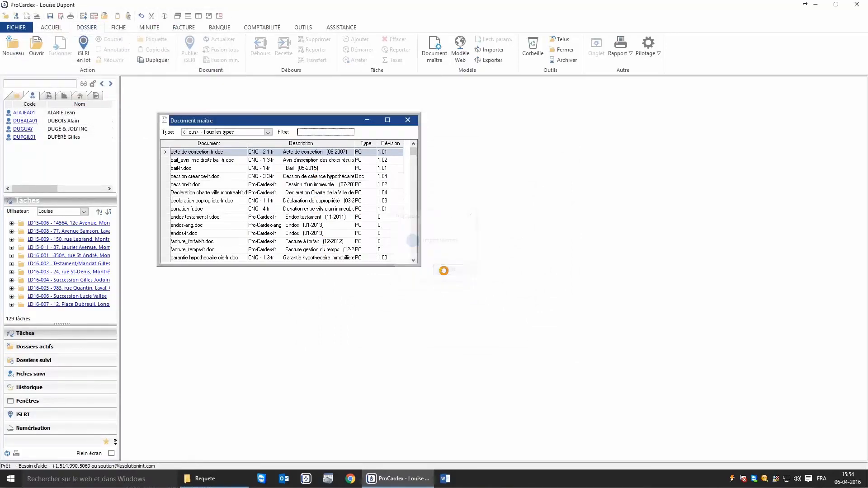
key("Escape")
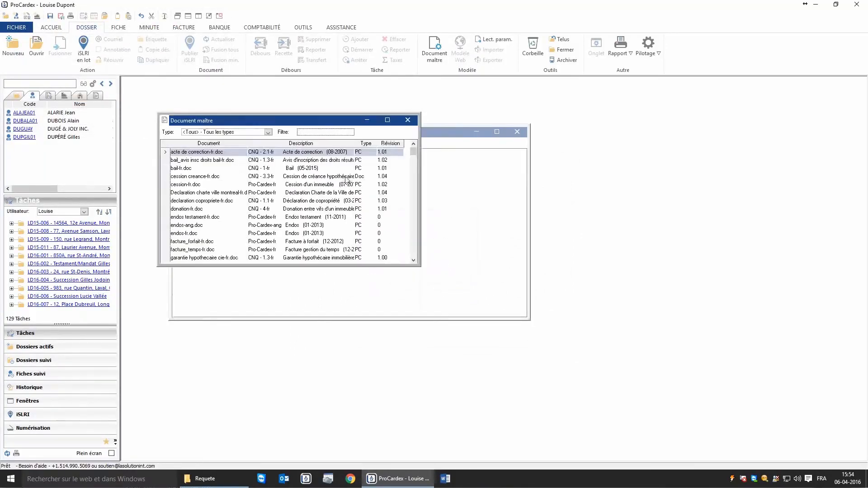
Step: Filter the master documents by 'publi' and duplicate publipostage_lettre.doc
left_click(304, 132)
type("publi")
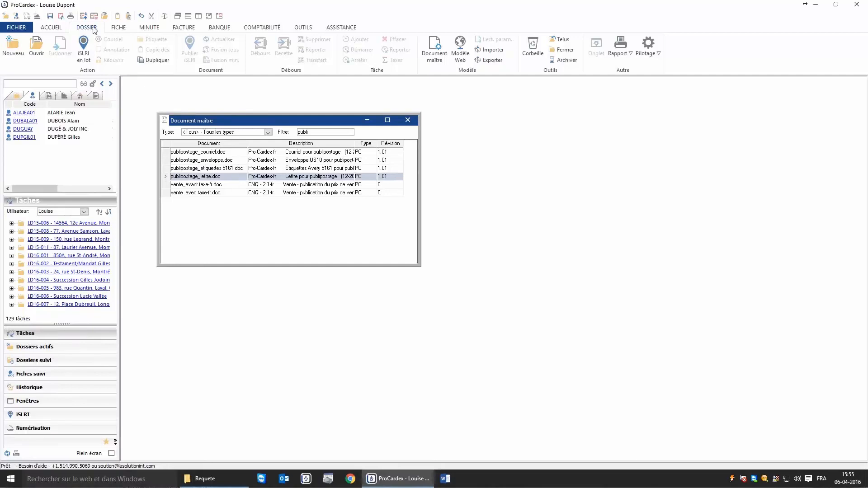
left_click(153, 63)
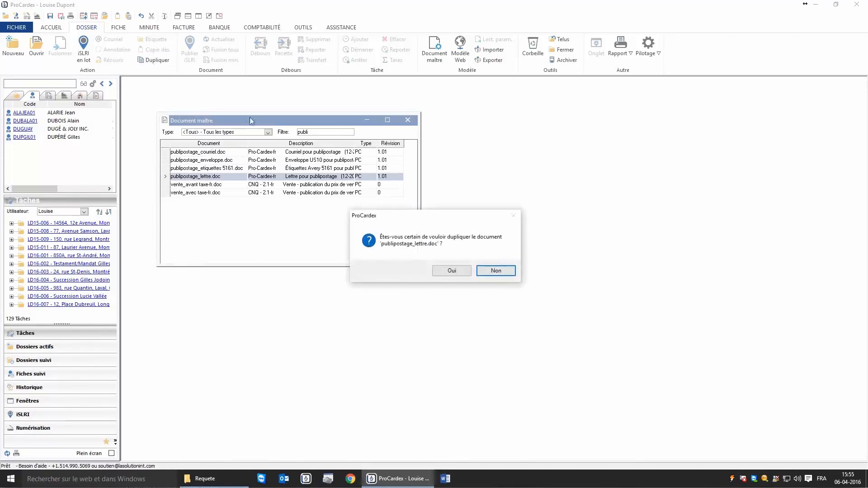
left_click(450, 271)
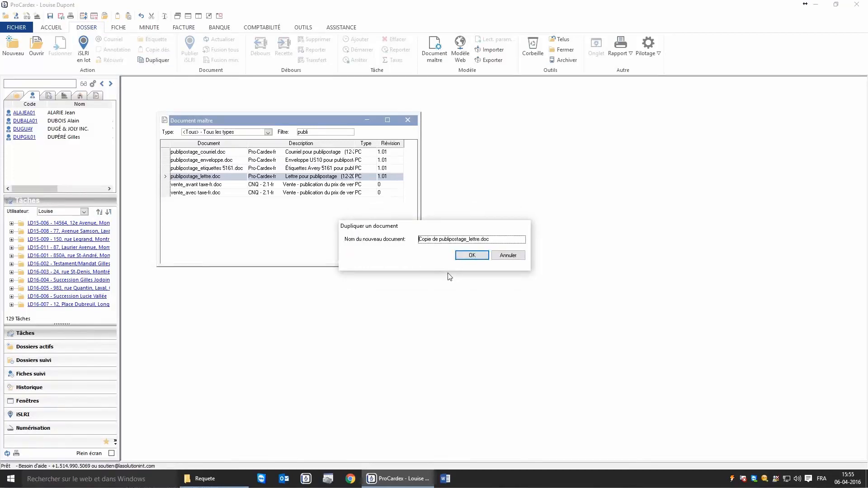
Step: Rename the copy to publipostage_lettre-testament.doc and open it in Word
key("Delete")
key("Delete")
key("Delete")
key("Delete")
key("Delete")
key("Delete")
key("Delete")
key("Delete")
key("Delete")
key("End")
key("Left")
key("Left")
key("Left")
key("Left")
type("-testament")
key("Return")
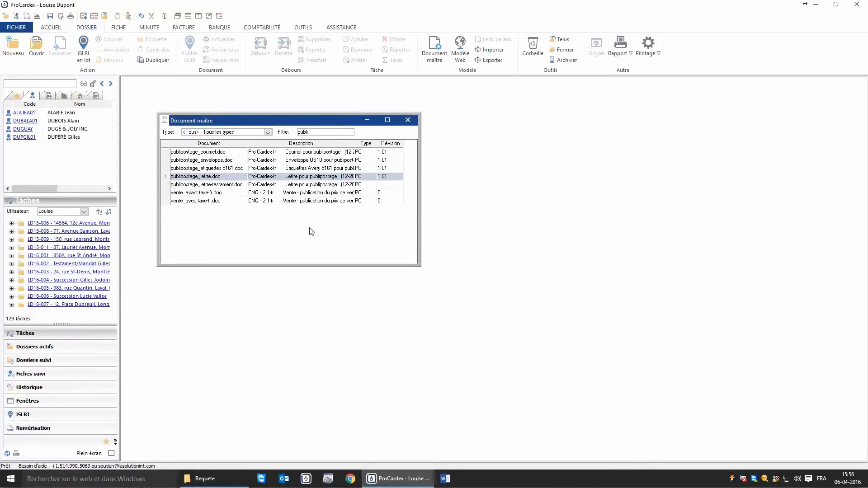
left_click(231, 185)
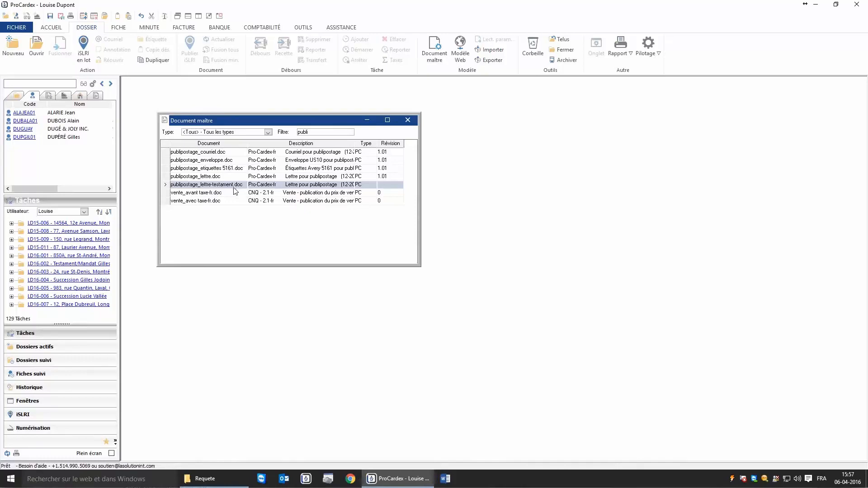
left_click(36, 45)
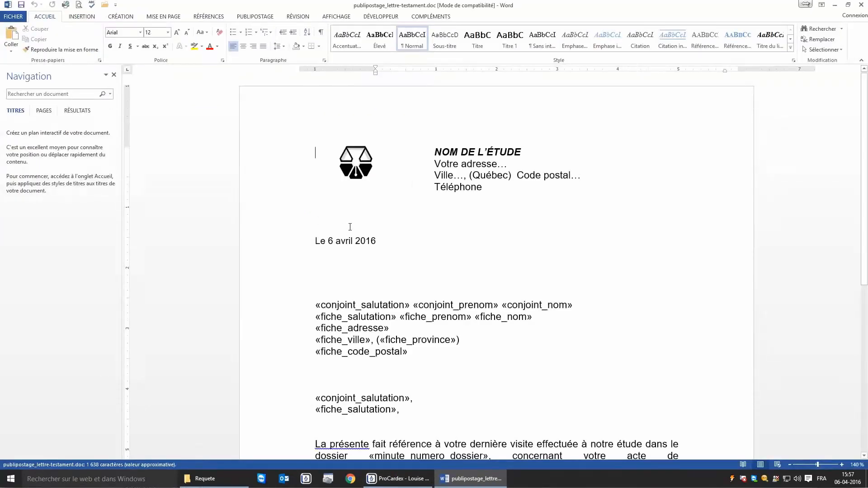
Step: Paste the new testament and appointment text over the 'La présente' and 'Si nous pouvons' paragraphs
left_click(337, 243)
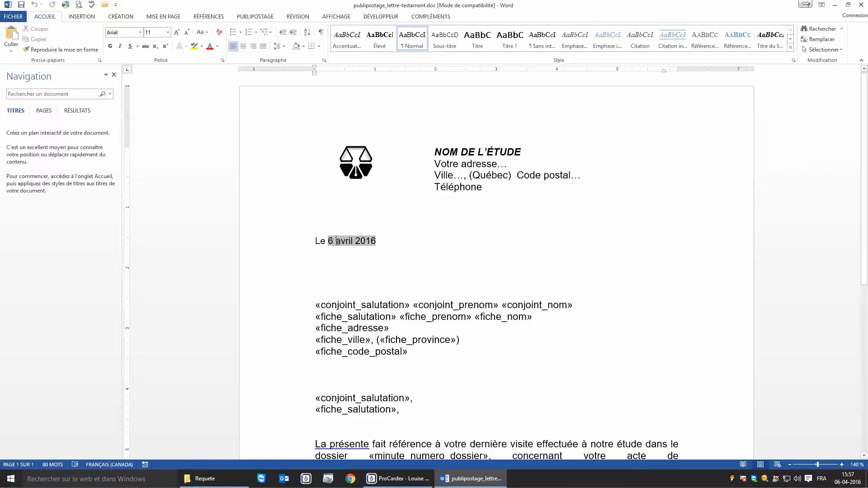
scroll(337, 243, "down", 3)
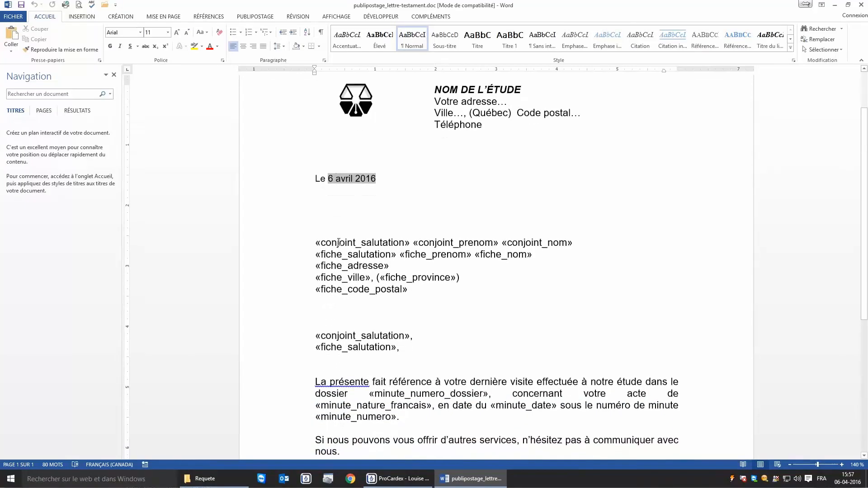
scroll(338, 242, "down", 1)
left_click_drag(285, 223, 290, 285)
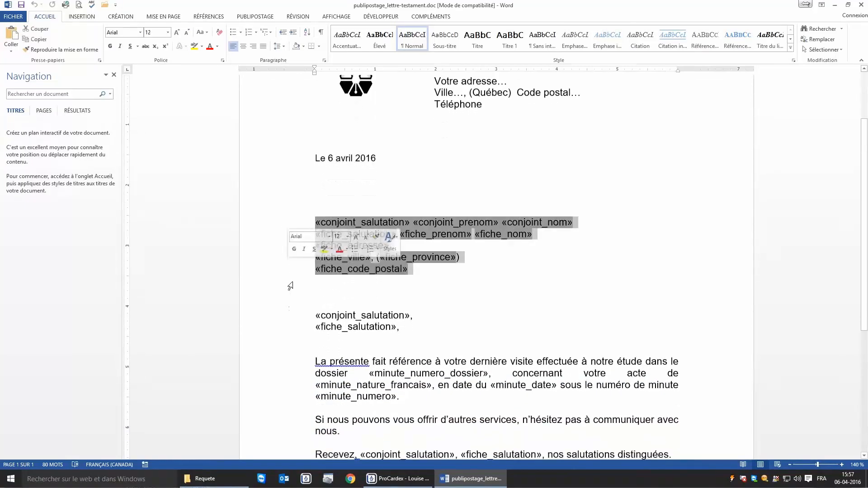
left_click_drag(293, 319, 294, 358)
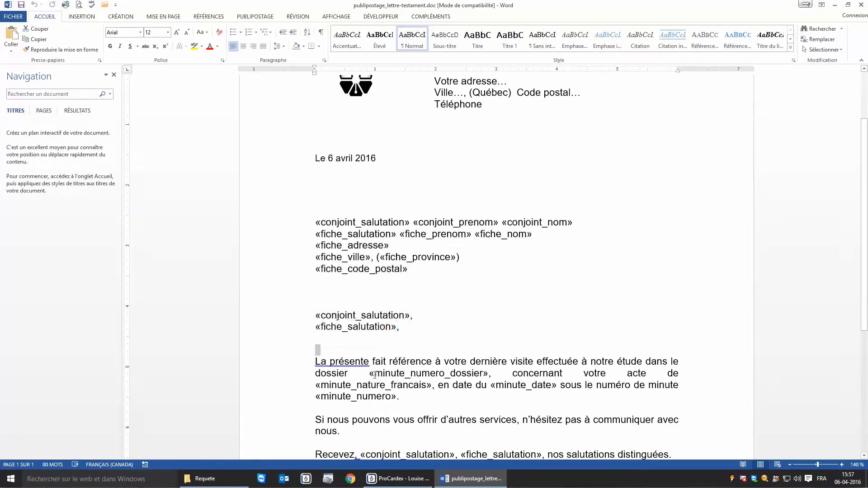
left_click(392, 373)
left_click(496, 207)
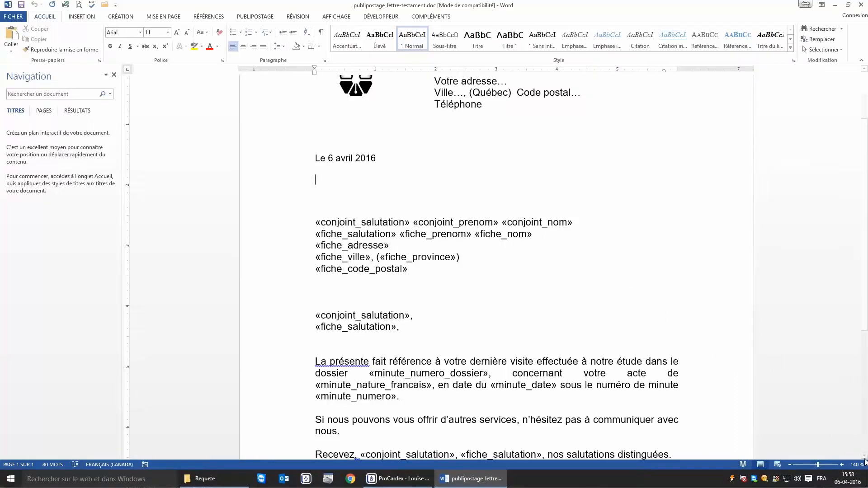
left_click(863, 456)
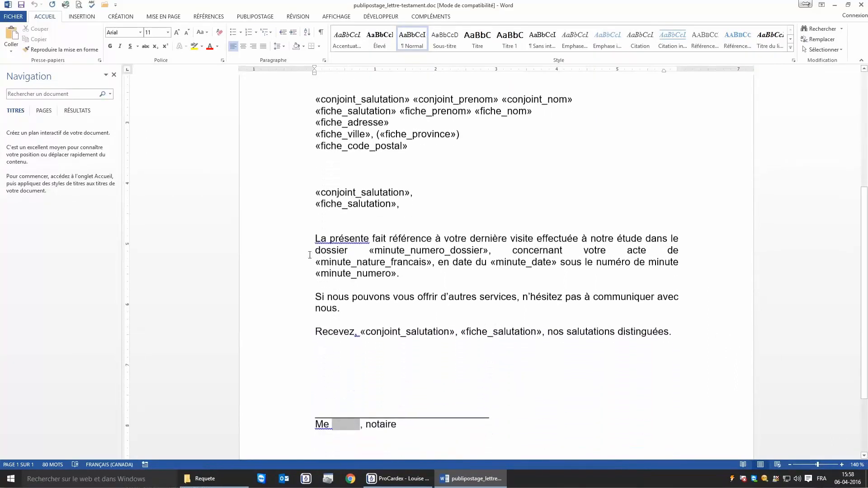
left_click_drag(285, 241, 288, 329)
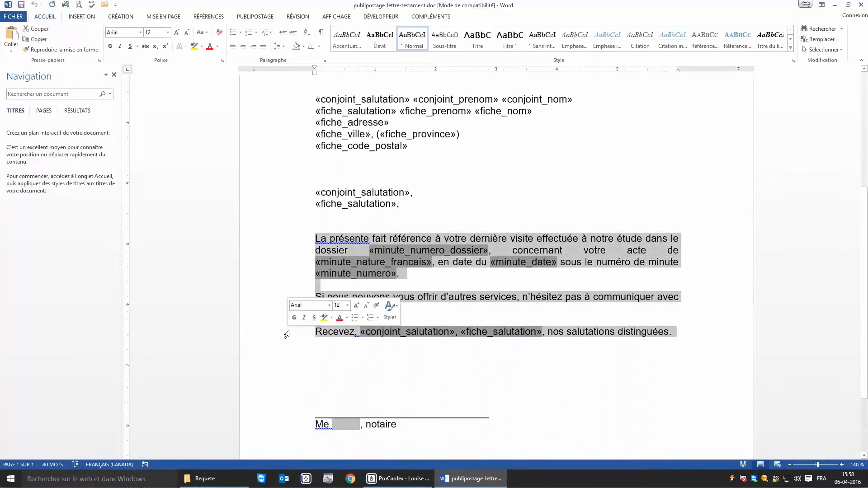
type("Nous avons eu le plaisir en 2015 de vous rencontrer pour votre testament en date du : .  Nous vous rappelons qu’il est important aussi de faire votre mandat de protection en cas d’inaptitude.  N’hésitez pas à communiquer avec nous, afin de prendre rendez-vous.")
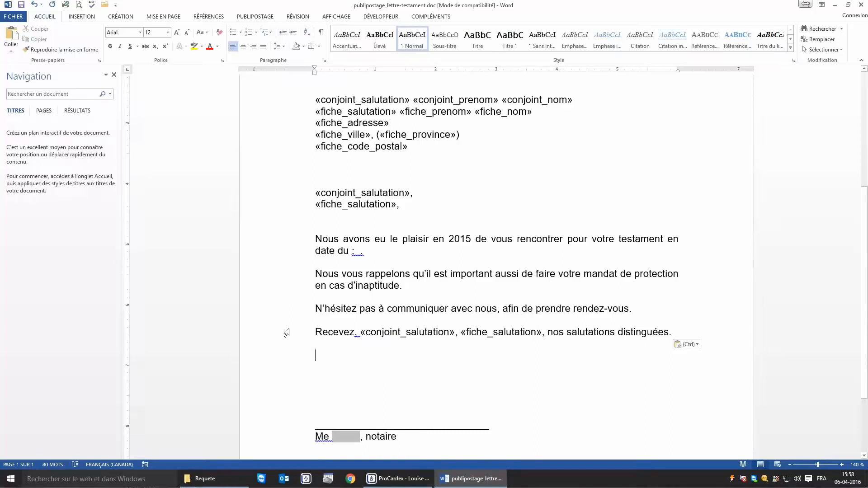
Step: Start the step-by-step mail merge wizard for the testament letter
left_click(268, 19)
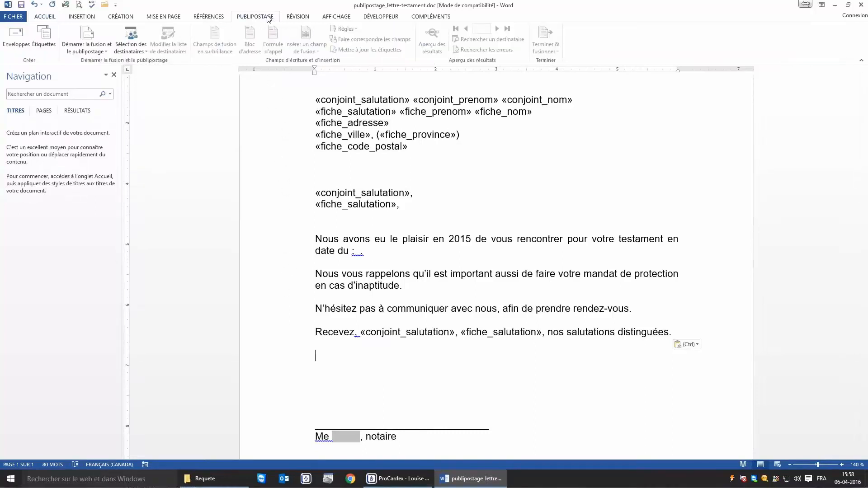
left_click(82, 50)
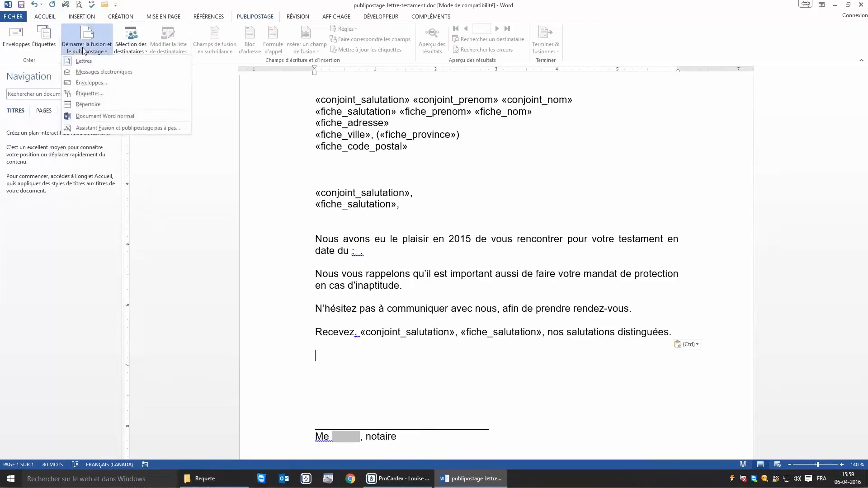
left_click(115, 130)
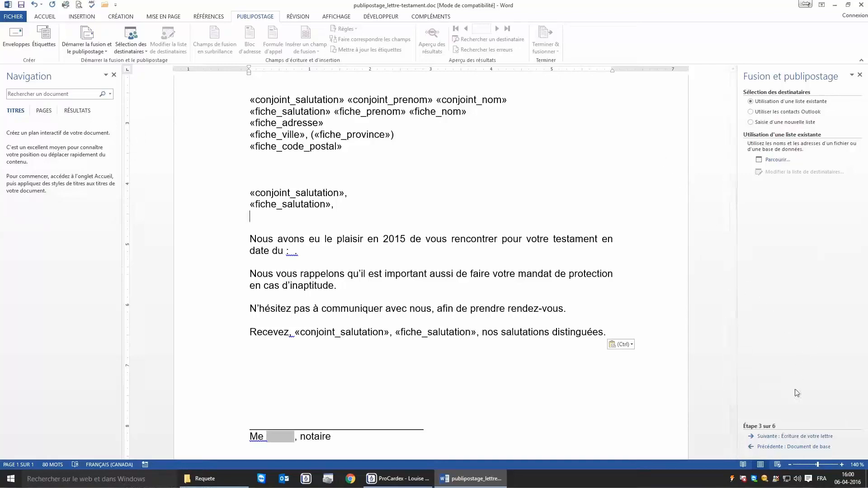
Step: Use the Testament 2015$ sheet of Requete\Testament 2015.xls as recipients and proceed to writing the letter
left_click(778, 437)
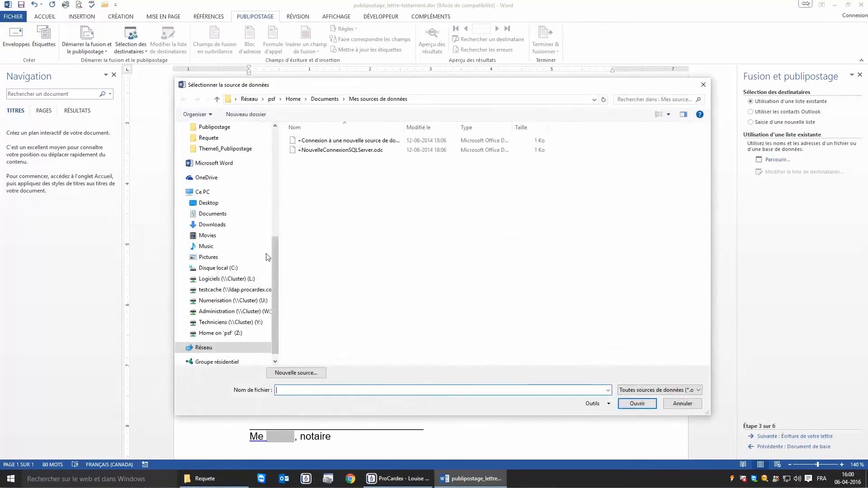
left_click(211, 203)
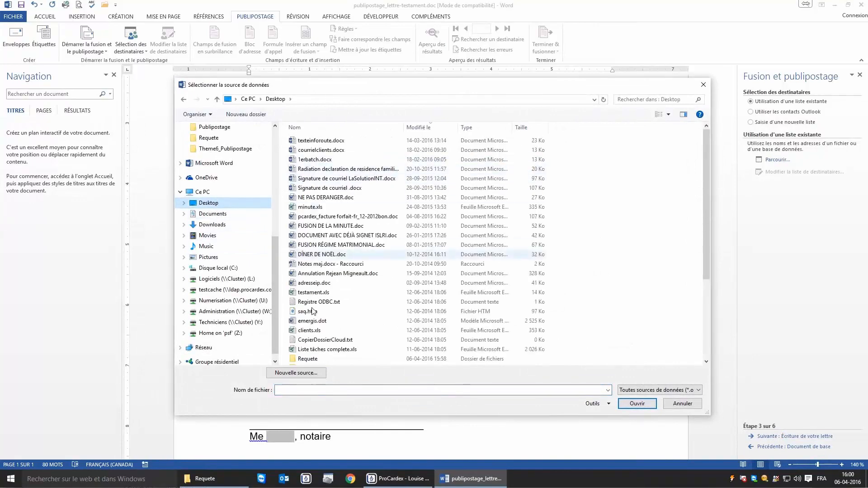
double_click(307, 359)
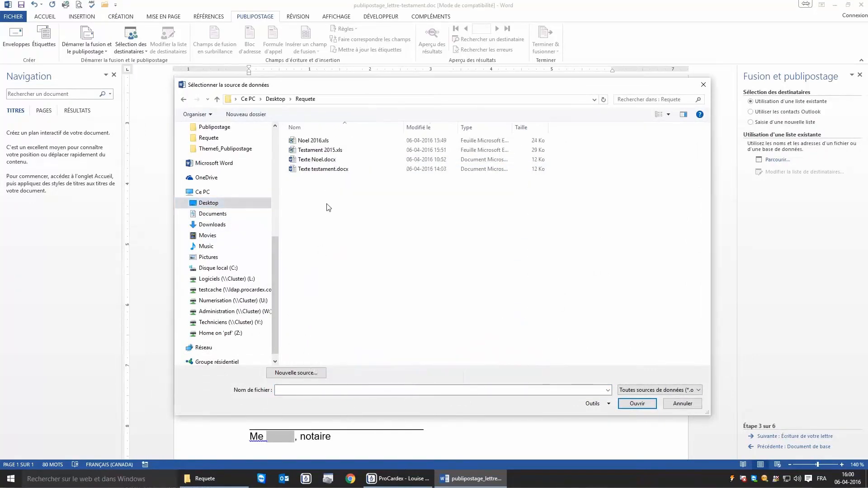
left_click(322, 150)
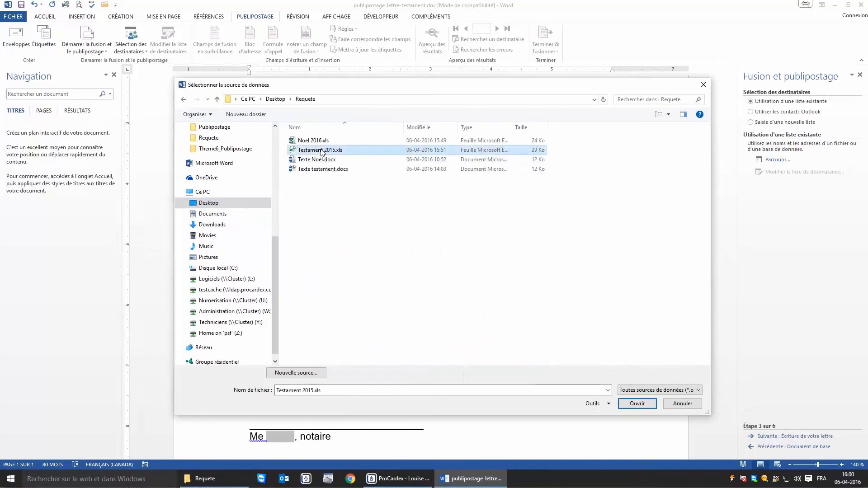
left_click(637, 403)
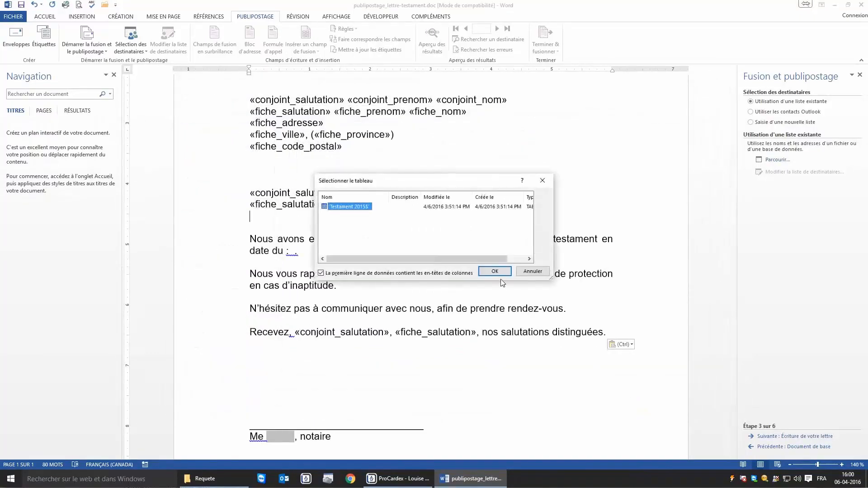
left_click(495, 272)
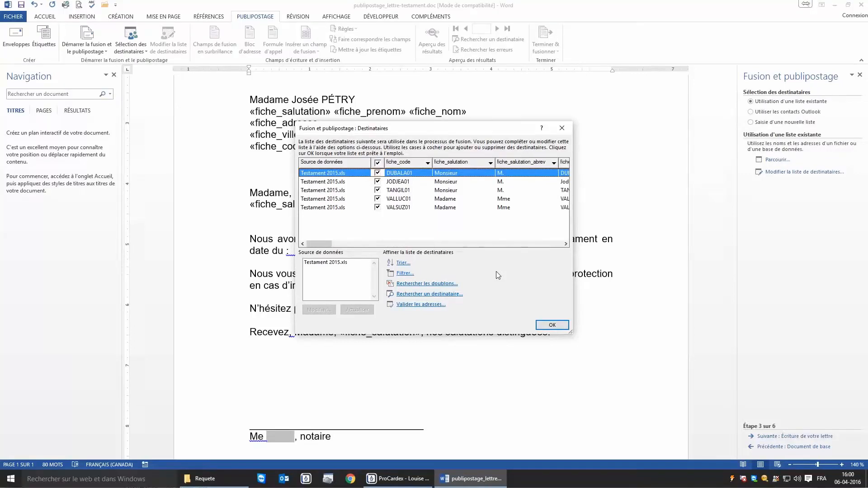
left_click(552, 326)
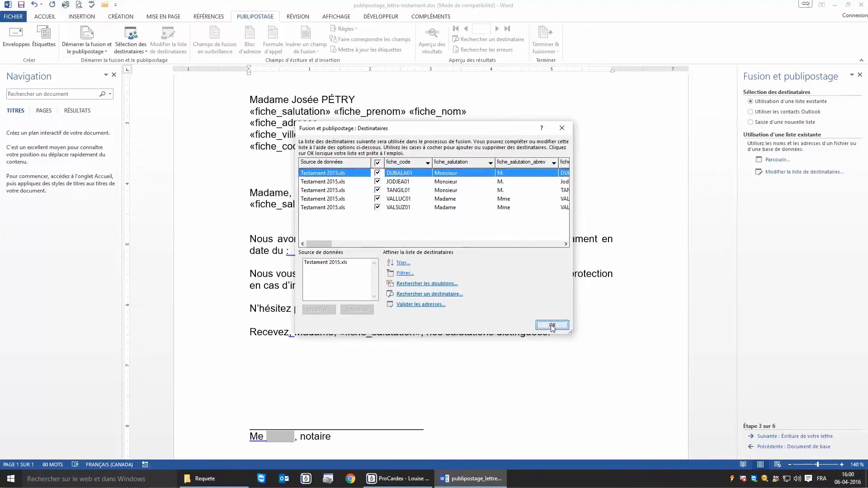
left_click(765, 436)
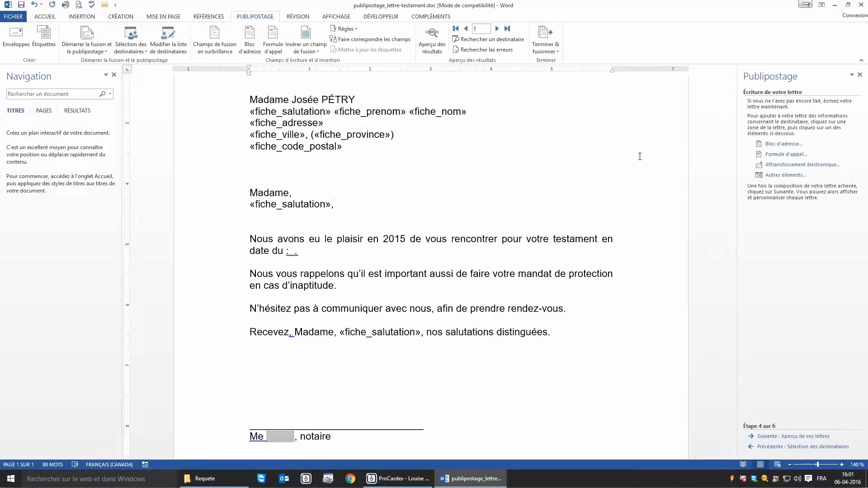
Step: Insert the «minute_date» merge field right after 'date du :' in the letter's first sentence
left_click(317, 252)
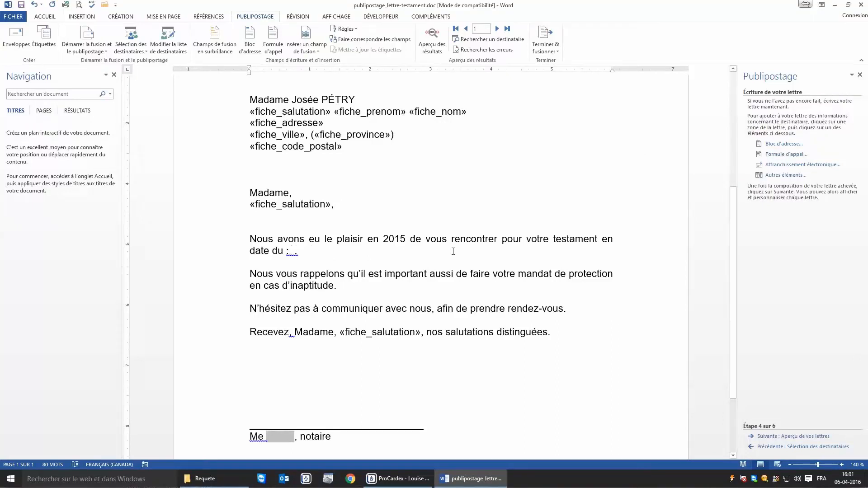
left_click(778, 177)
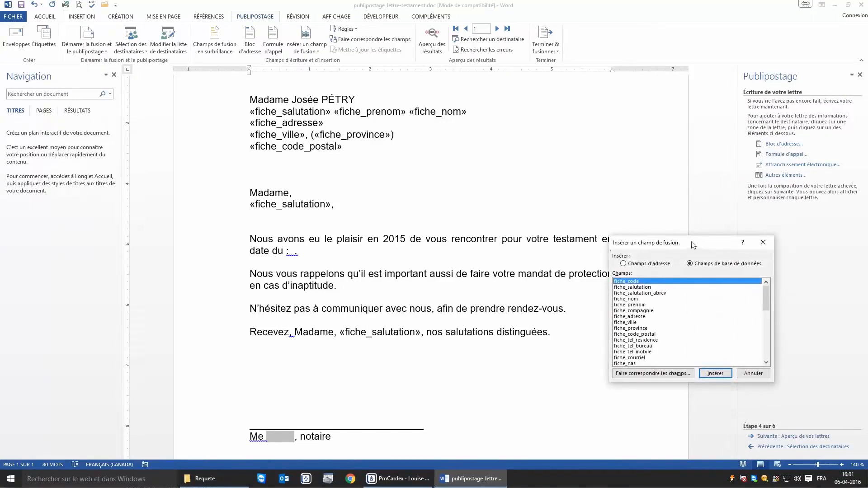
left_click_drag(690, 243, 609, 191)
left_click_drag(680, 238, 680, 281)
left_click(564, 307)
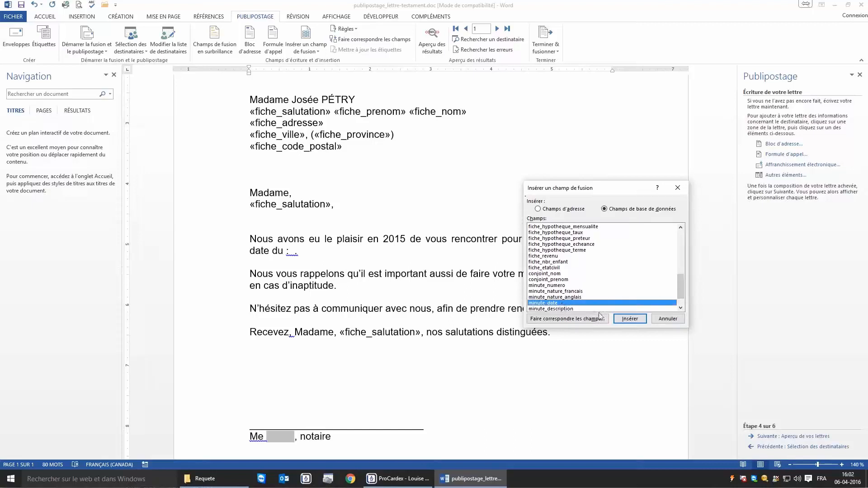
left_click(630, 319)
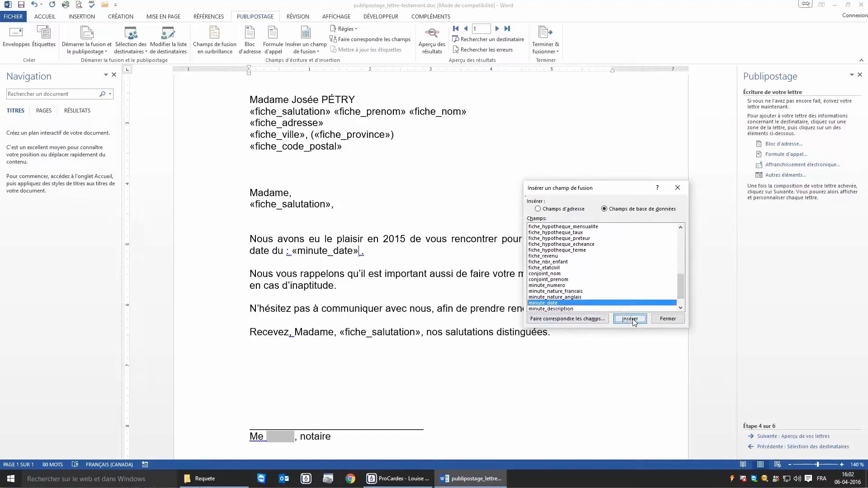
left_click(669, 319)
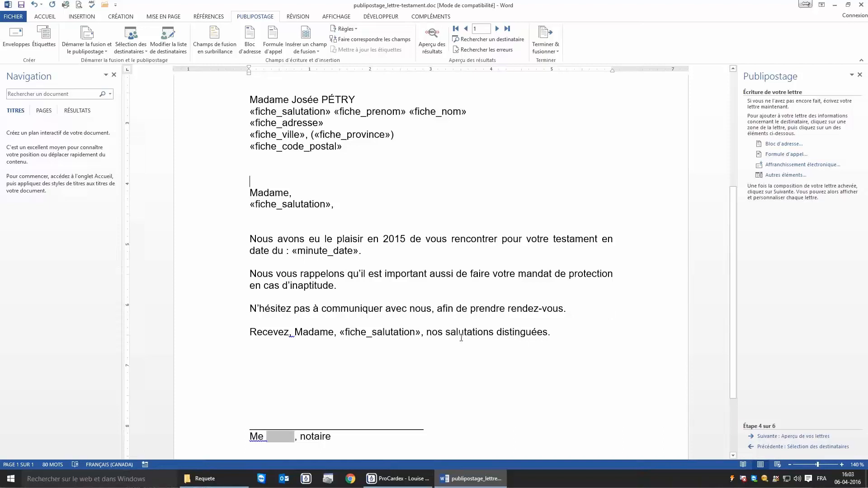
Step: Preview the letters, step forward two recipients, then complete the merge to a new document
left_click(780, 437)
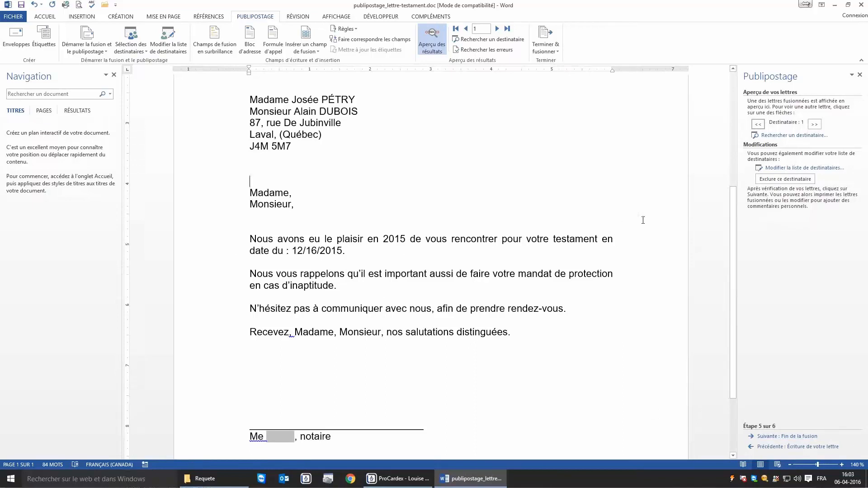
left_click(814, 125)
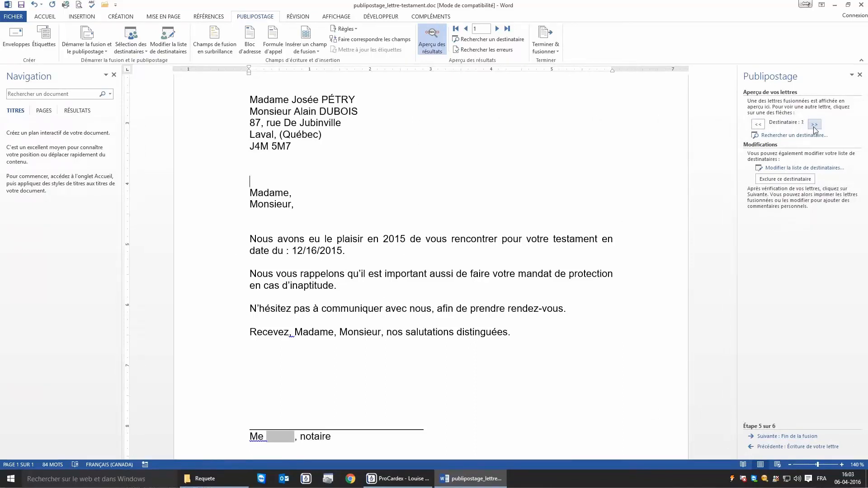
left_click(813, 124)
left_click(814, 124)
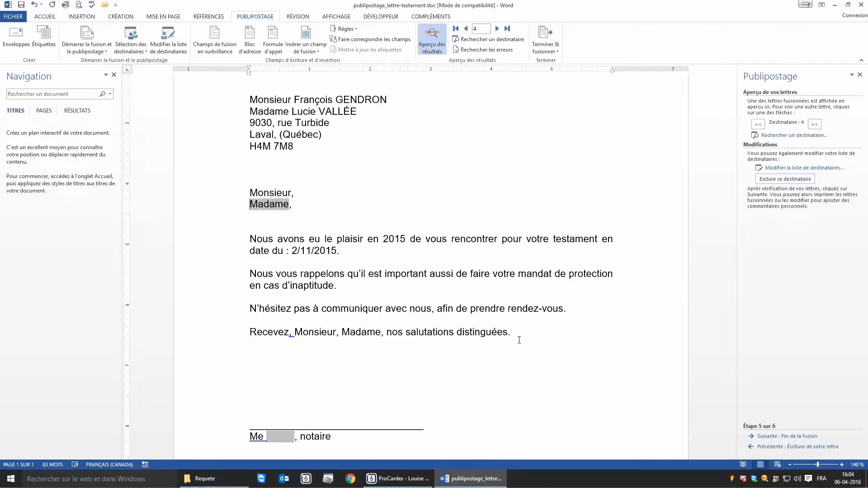
left_click(768, 436)
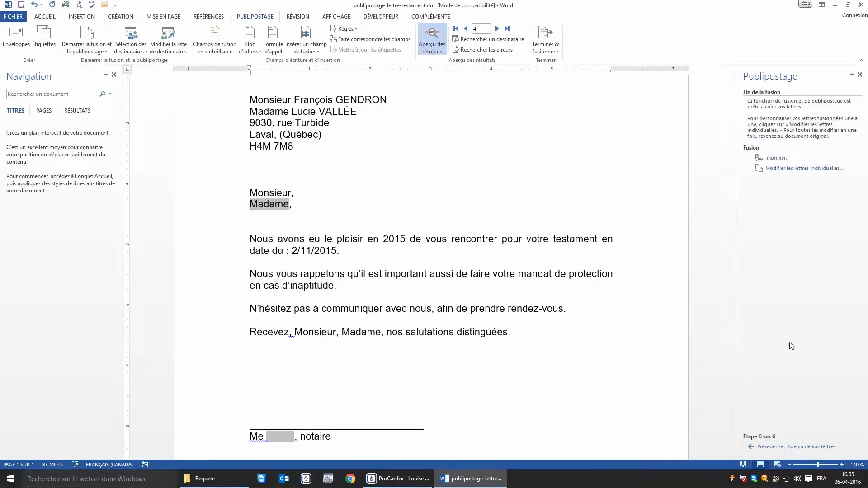
left_click(794, 169)
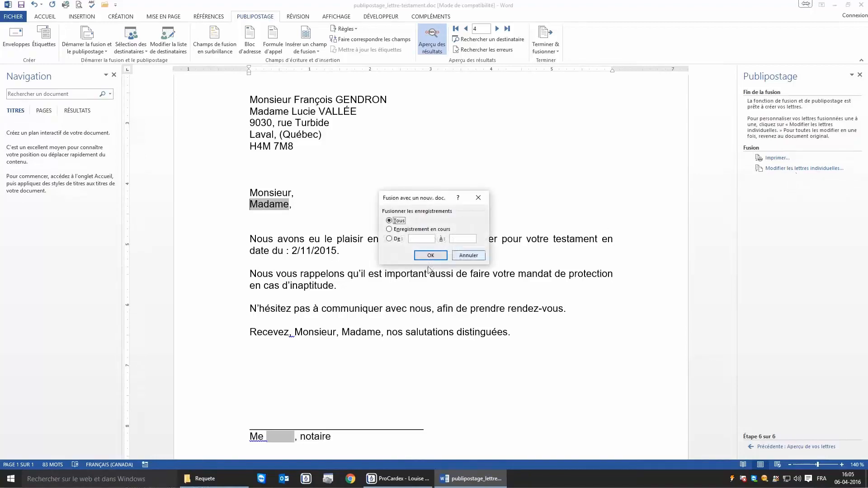
Step: Merge all letters to a new document and discard it, cancel a print merge, then close the template
left_click(431, 256)
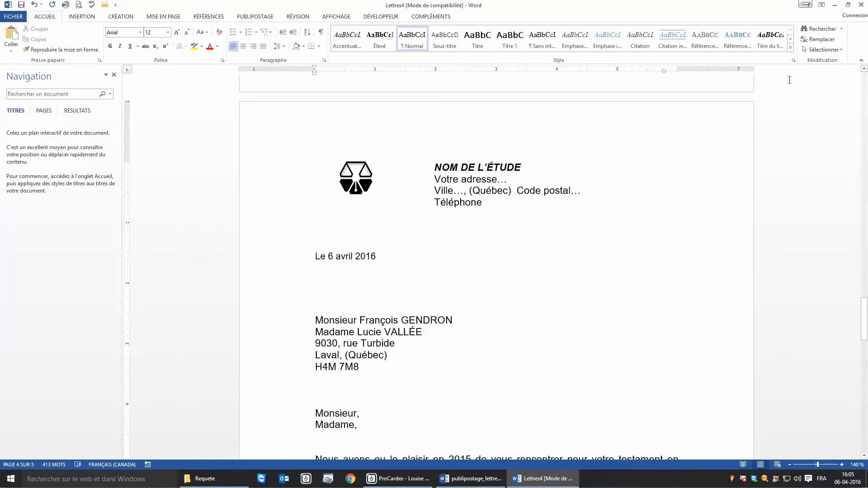
left_click(445, 256)
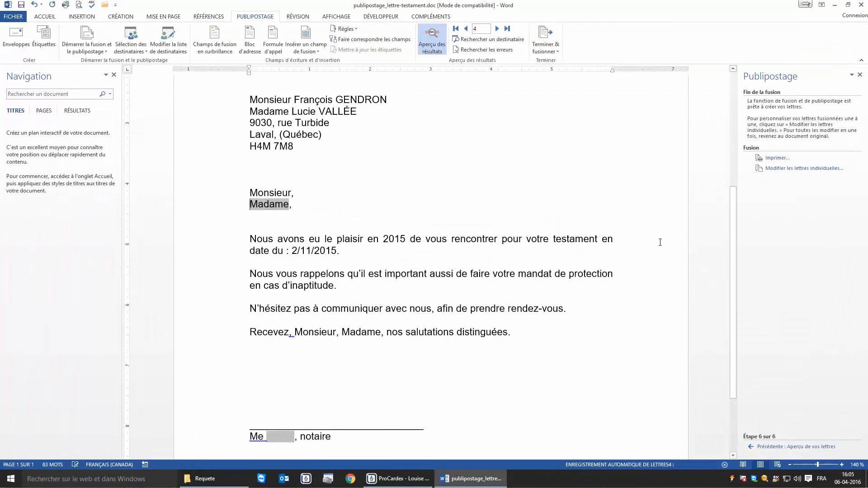
left_click(774, 159)
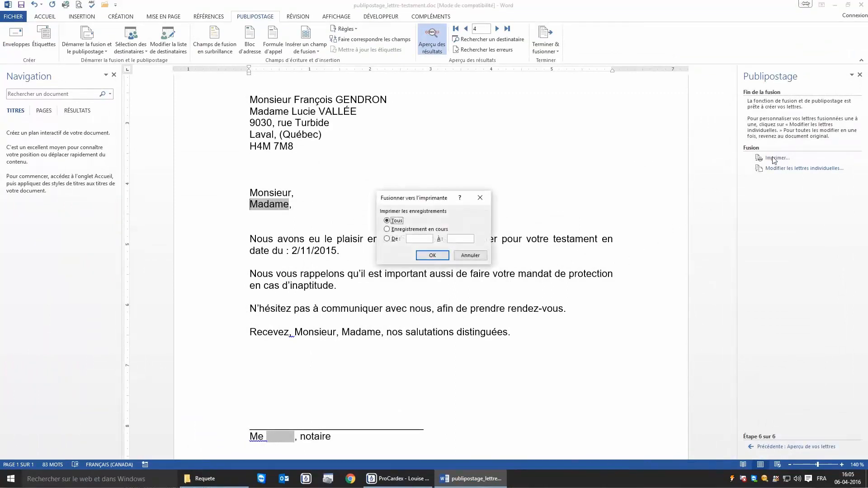
left_click(442, 256)
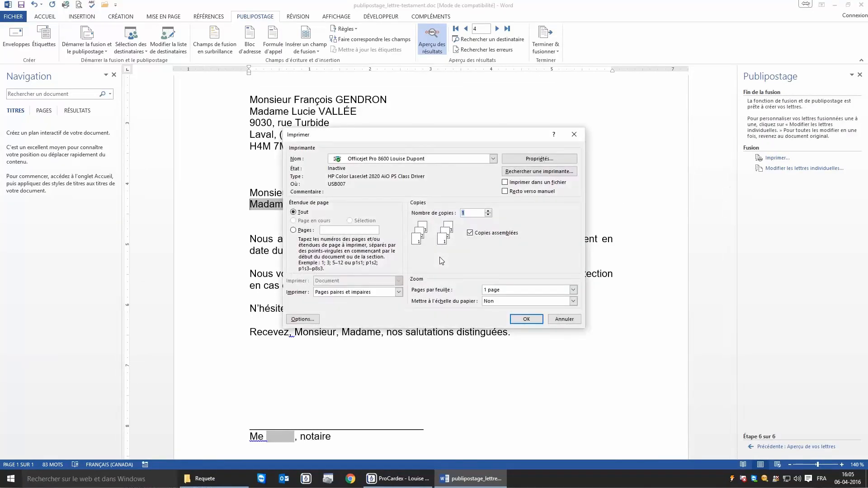
left_click(564, 319)
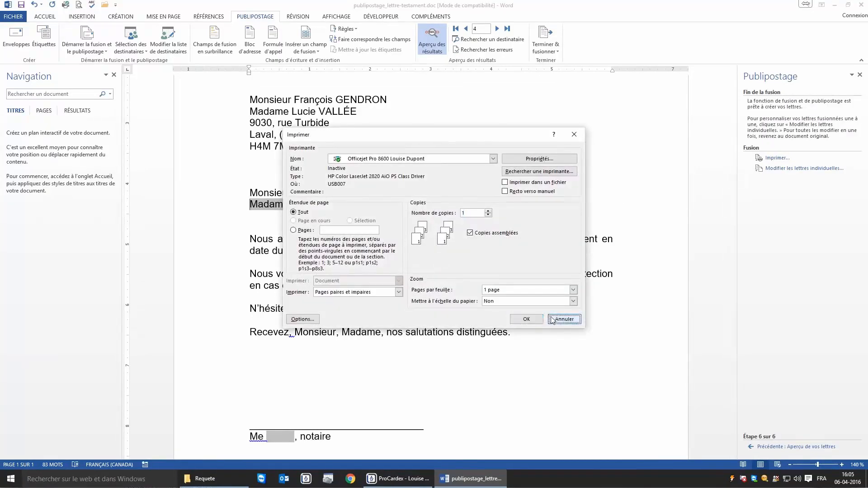
left_click(860, 5)
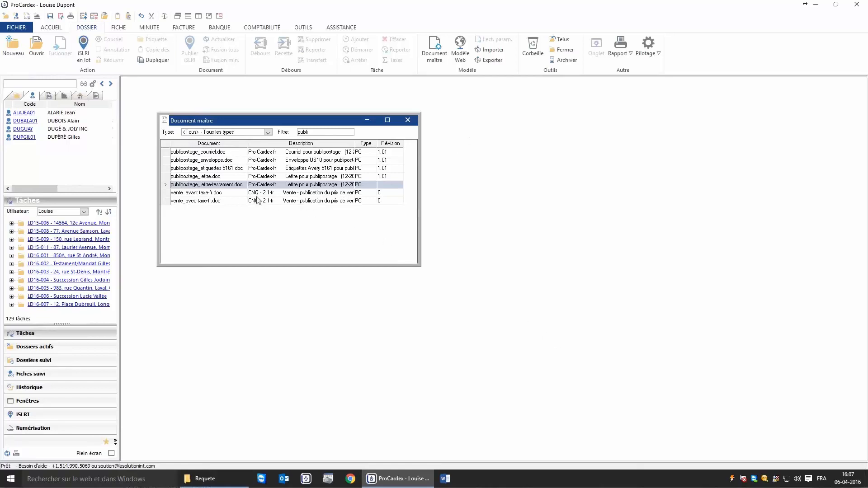
Step: Open publipostage_etiquettes 5161.doc from the 'publi'-filtered Document maître list
left_click(230, 170)
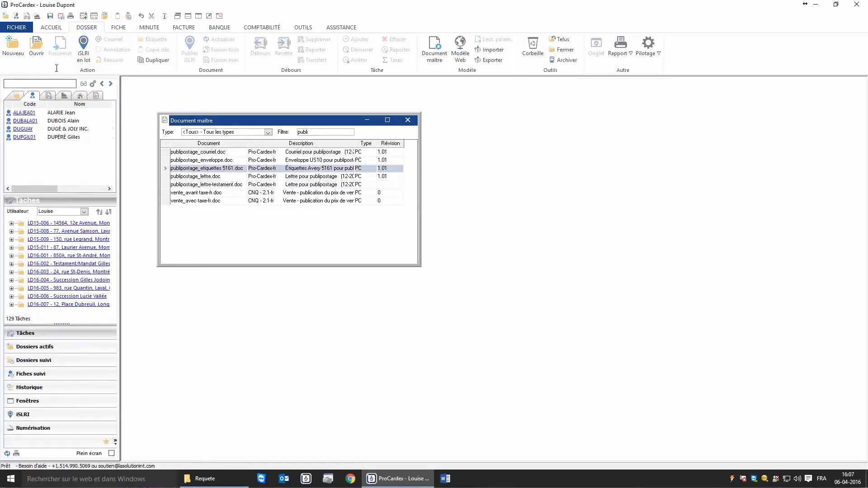
left_click(36, 46)
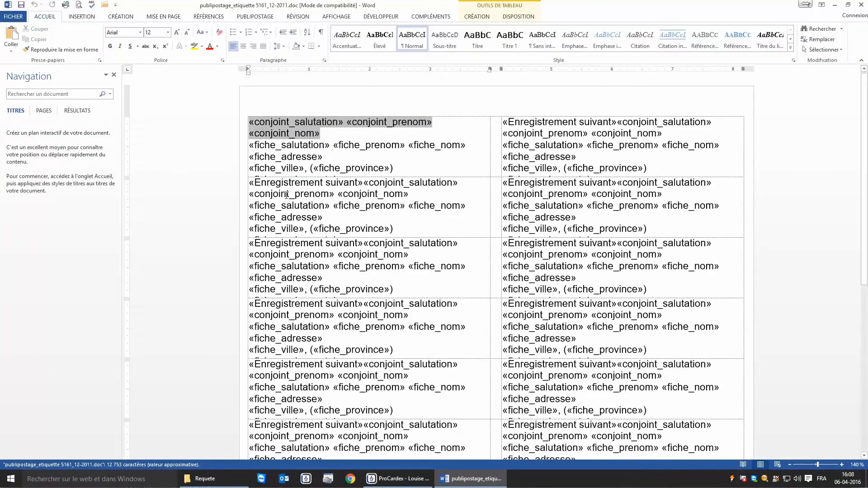
Step: Start the step-by-step label merge and link it to the Testament 2015.xls client sheet
left_click(255, 17)
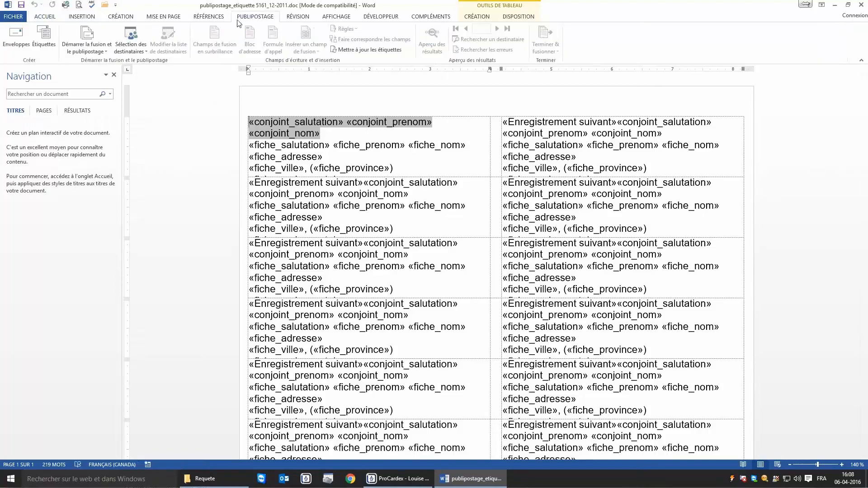
left_click(78, 40)
left_click(95, 116)
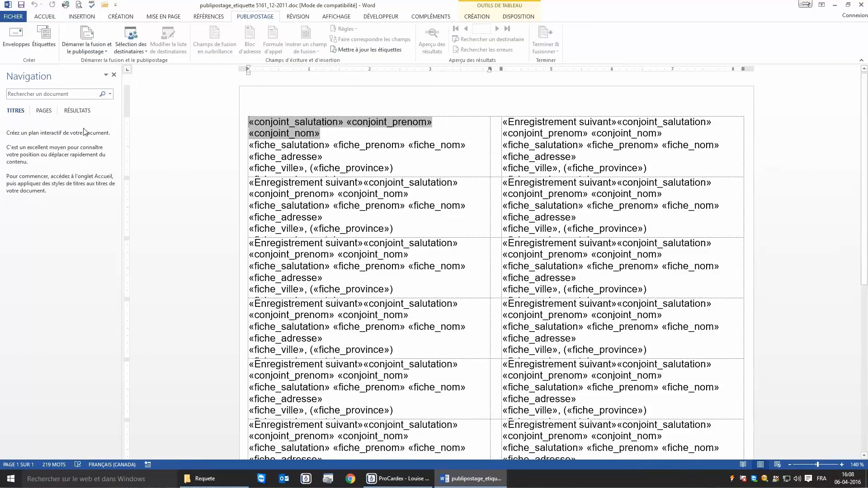
left_click(777, 159)
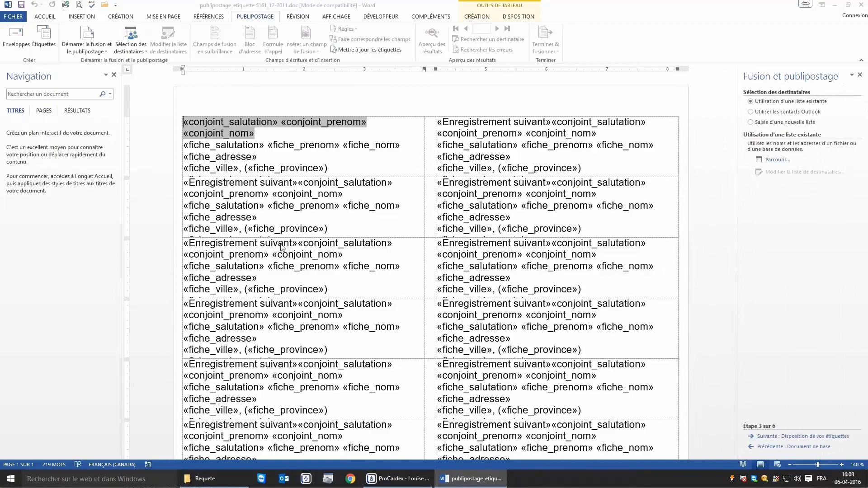
left_click(233, 203)
double_click(305, 357)
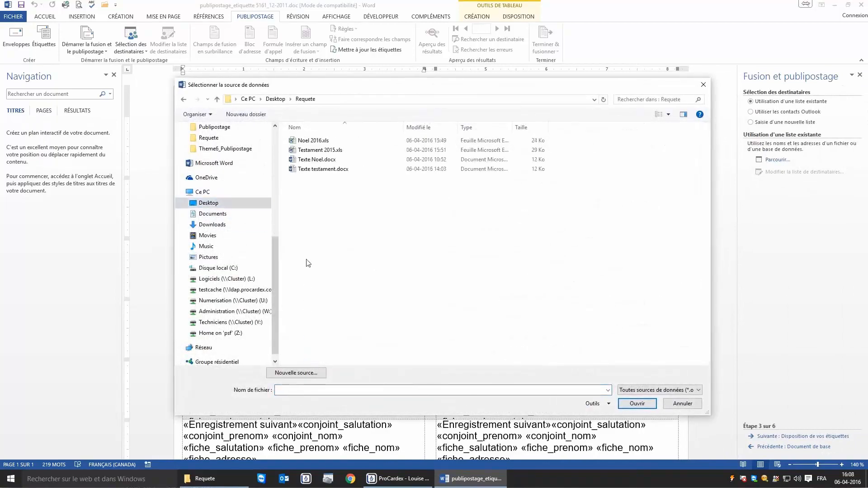
double_click(315, 150)
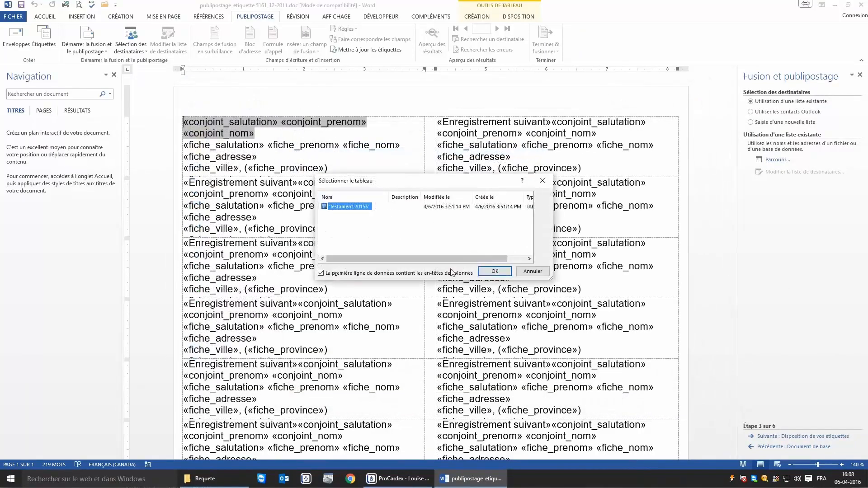
left_click(490, 272)
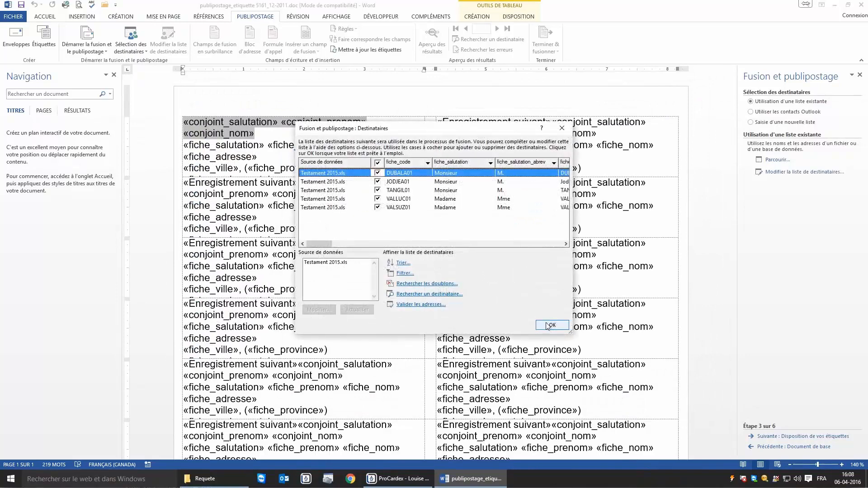
left_click(553, 326)
Step: Advance the label merge through layout and preview to completion, then open publipostage_enveloppe.doc
left_click(768, 437)
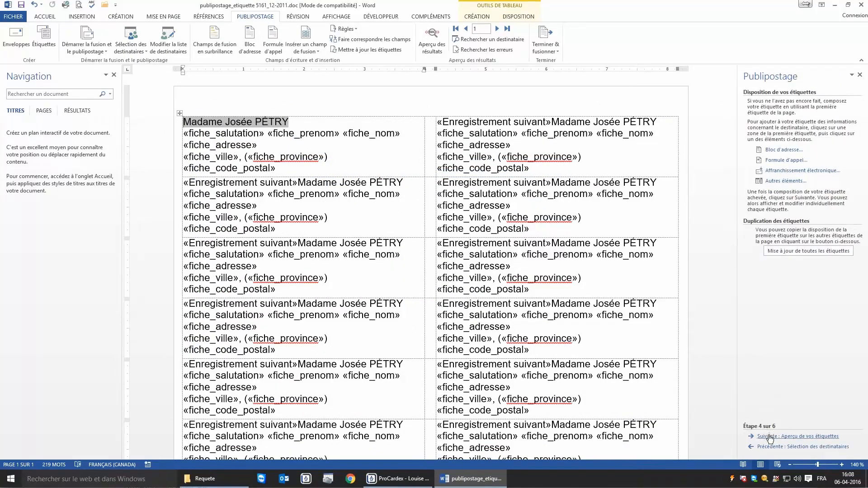
left_click(768, 437)
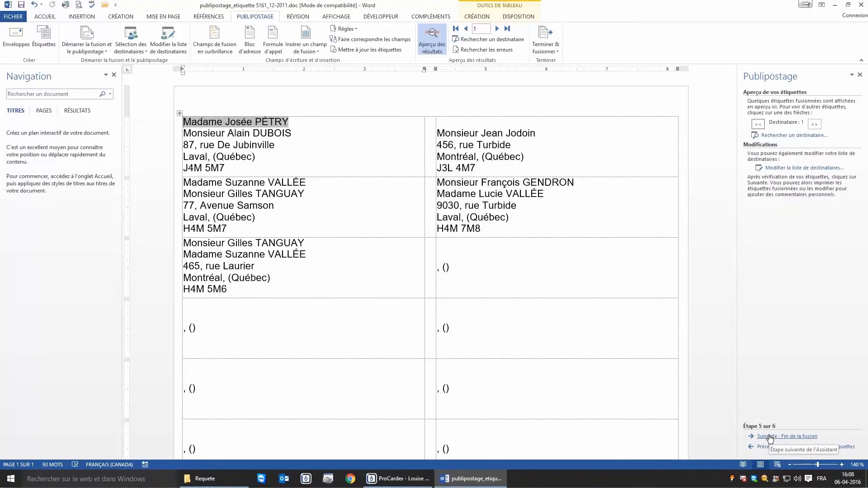
left_click(770, 436)
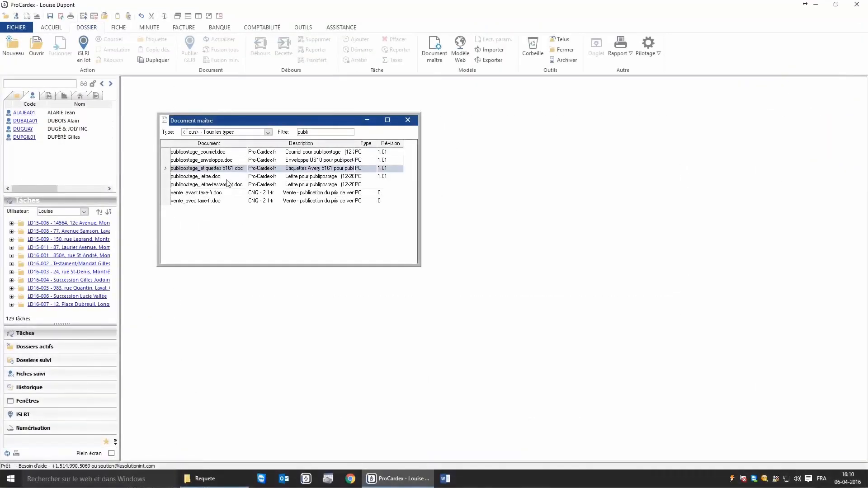
left_click(225, 161)
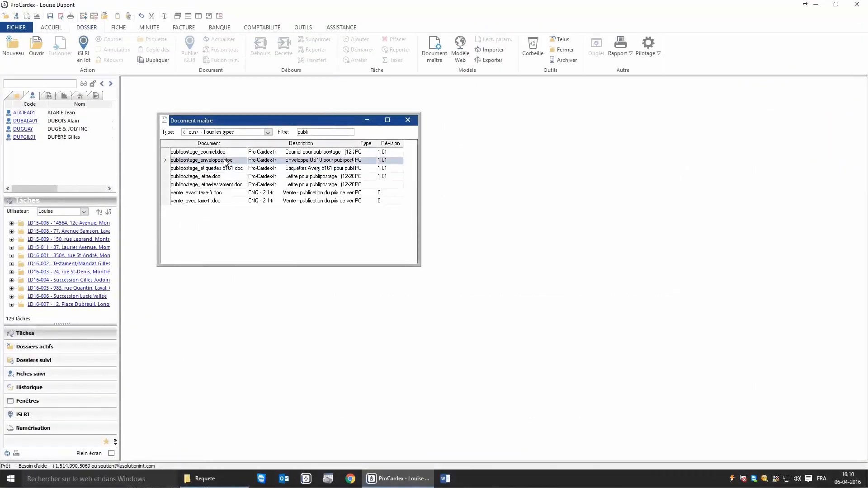
left_click(40, 52)
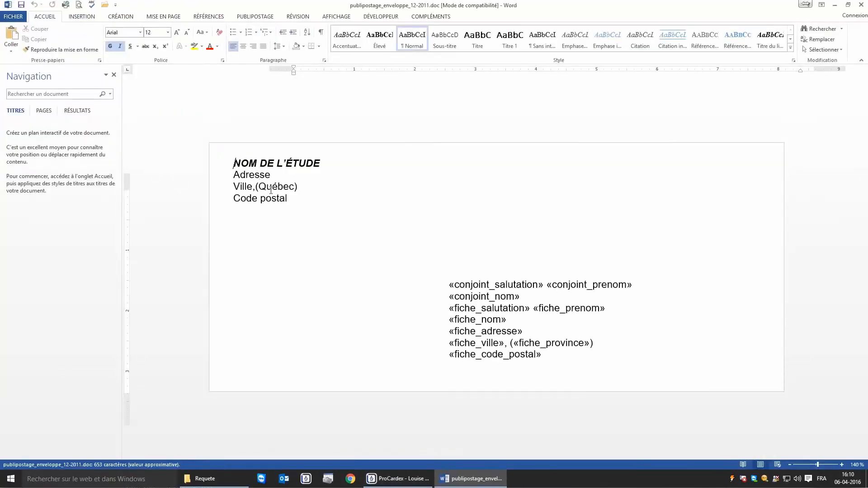
Step: Start the step-by-step envelope merge and link it to Requete\Testament 2015.xls
left_click(258, 18)
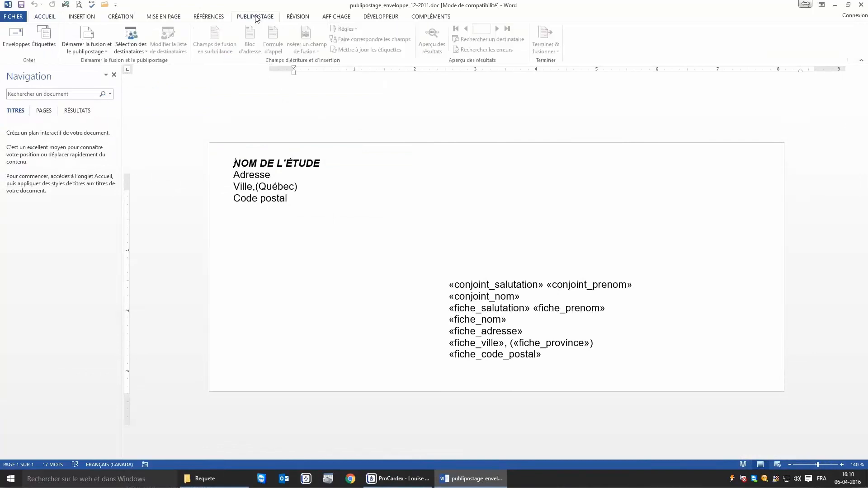
left_click(84, 47)
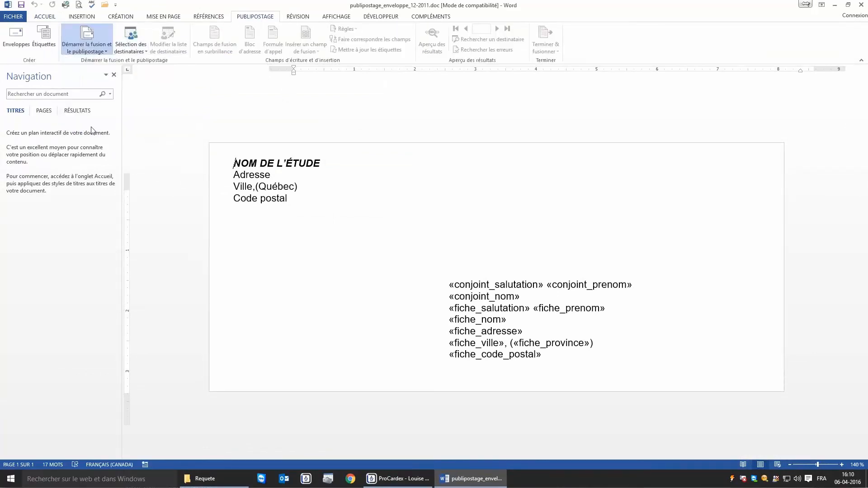
left_click(167, 128)
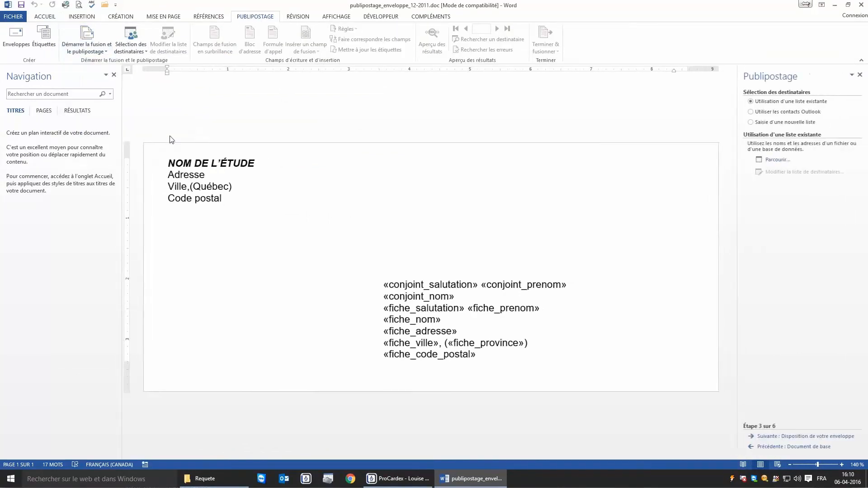
left_click(762, 436)
left_click(208, 202)
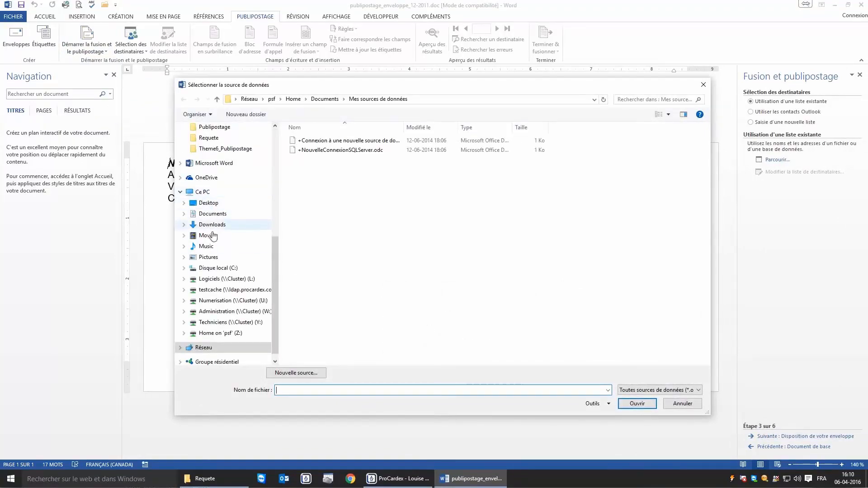
double_click(308, 359)
double_click(318, 151)
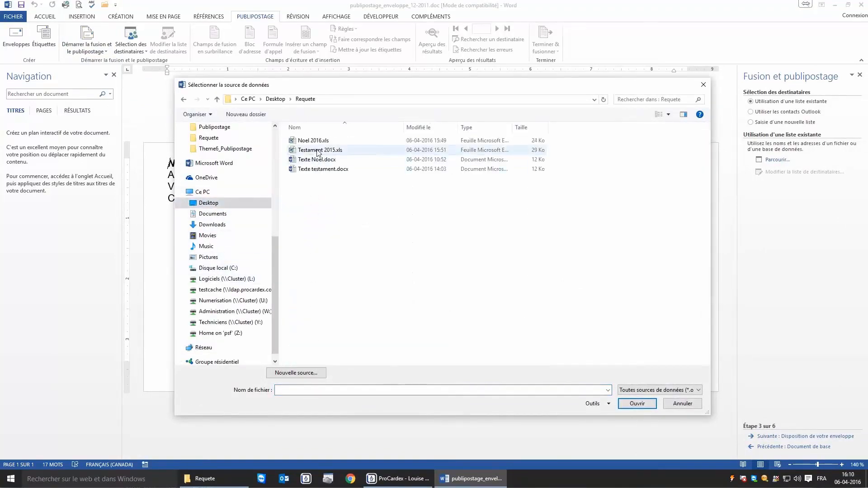
left_click(495, 270)
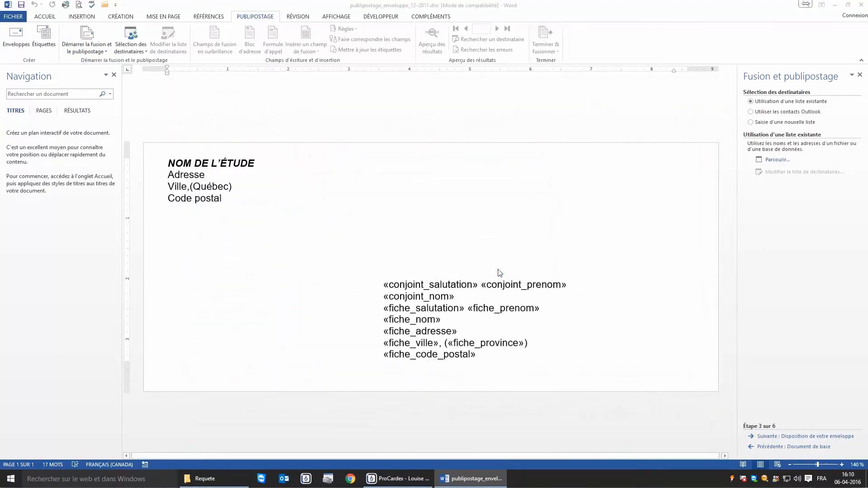
left_click(548, 324)
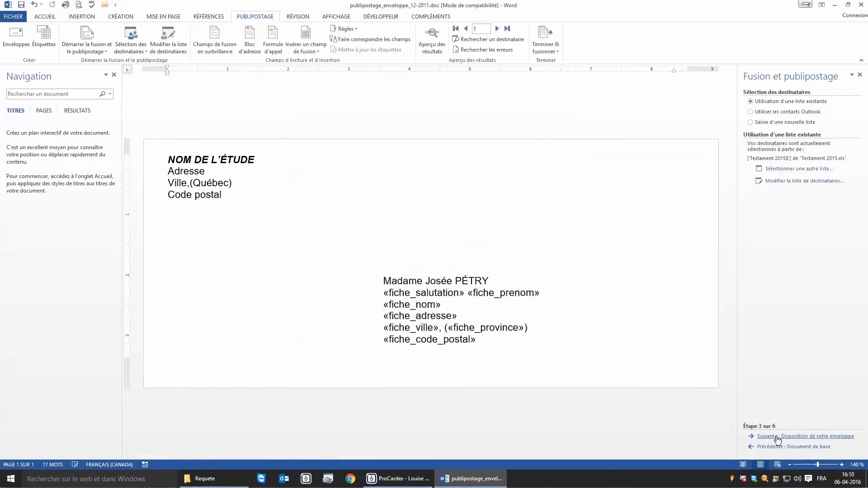
Step: Preview the merged envelopes up to recipient 5, then advance to finishing the merge
left_click(776, 437)
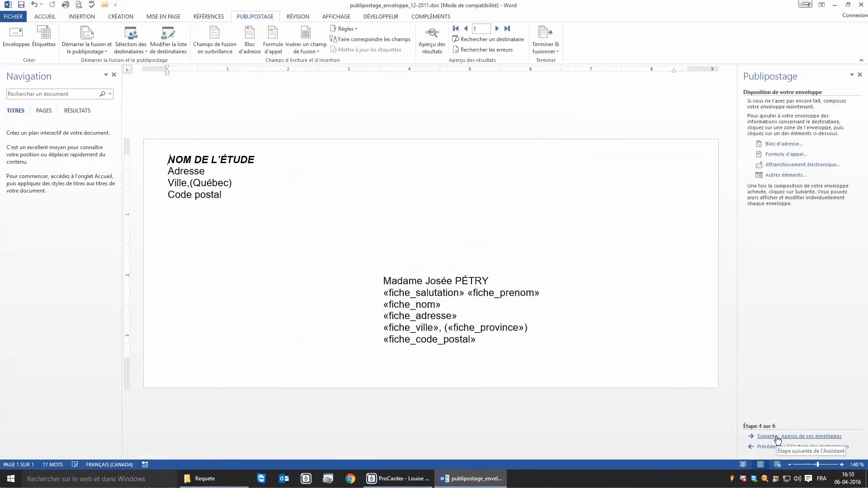
left_click(777, 437)
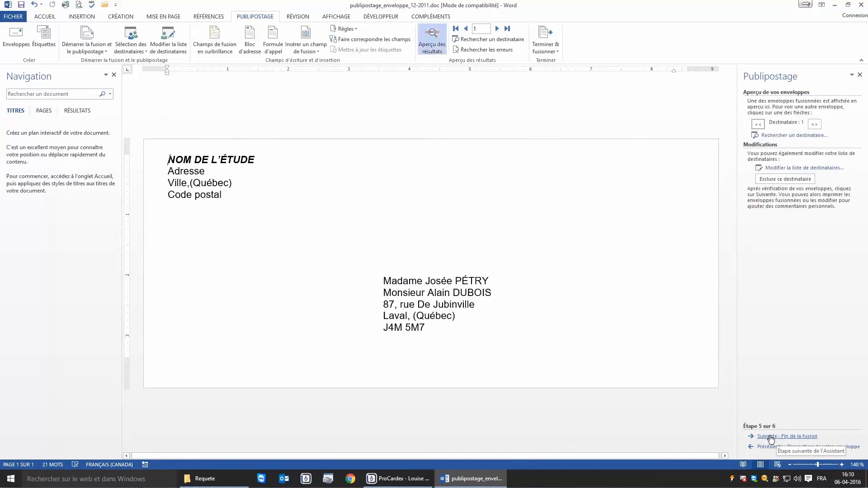
left_click(814, 124)
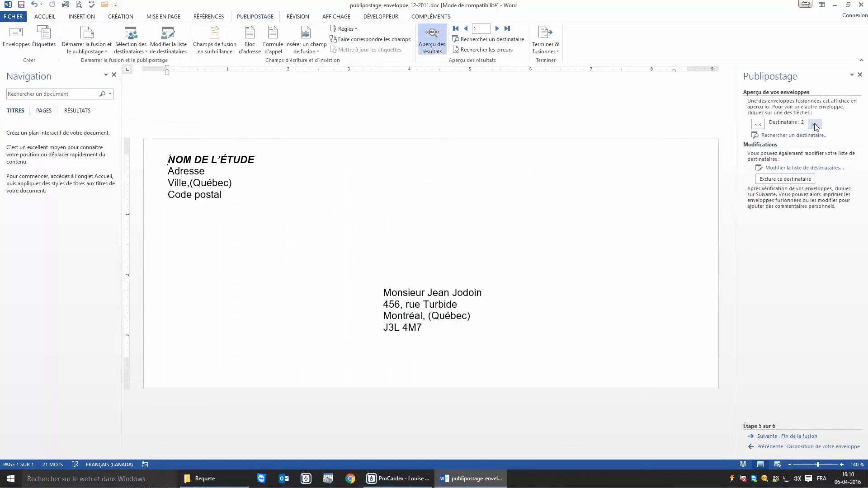
left_click(813, 124)
left_click(814, 125)
left_click(814, 124)
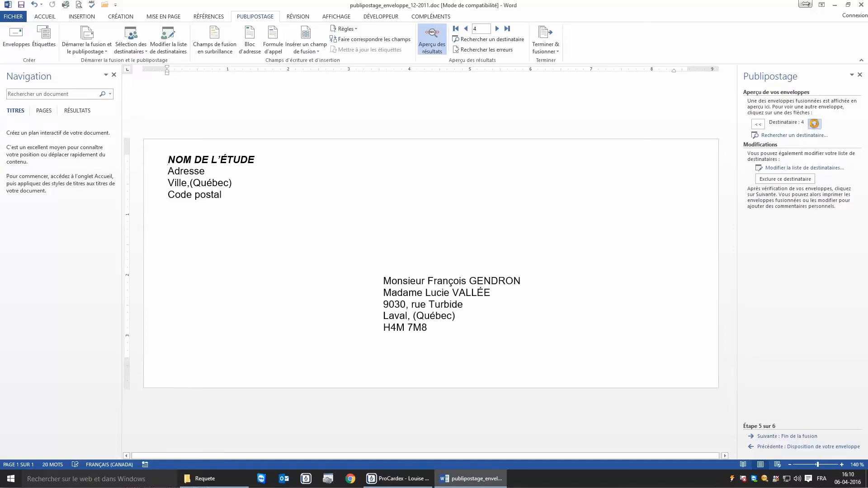
left_click(777, 436)
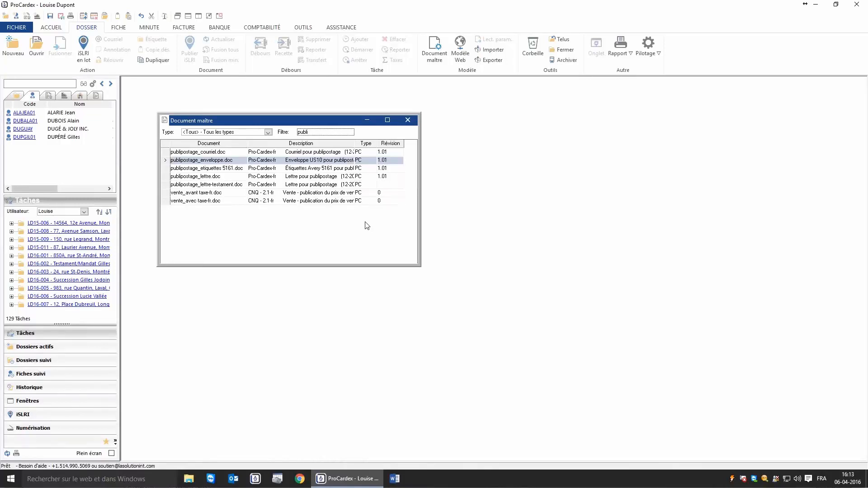
Step: Open and close the first client's record, then select publipostage_courriel.doc in Document maître
left_click(33, 113)
left_click(543, 155)
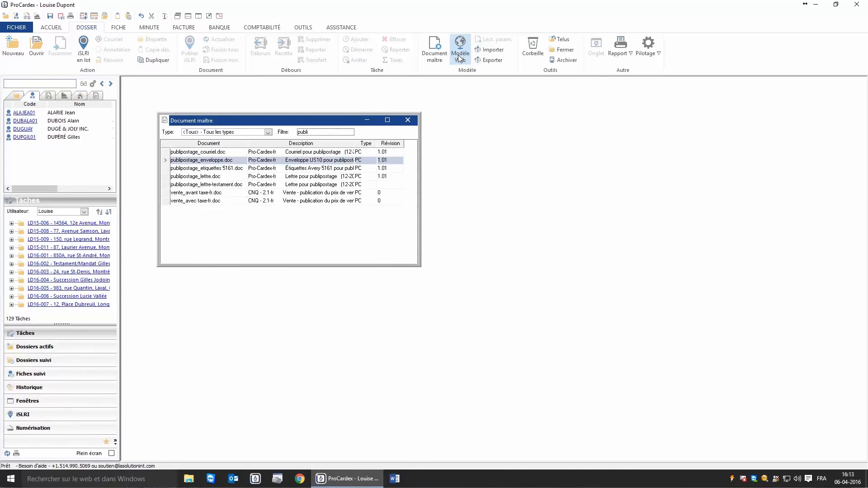
left_click(224, 154)
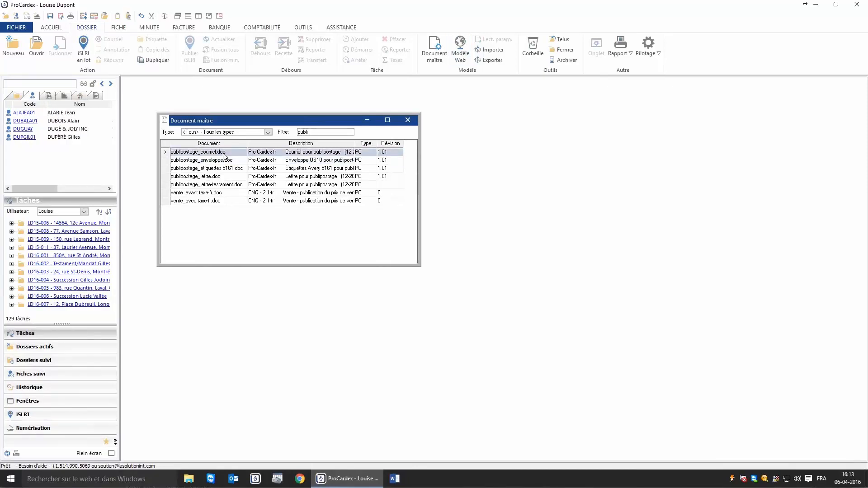
Step: Open the e-mail template and paste the Joyeux Temps des fêtes paragraph over its body, removing the blank line
left_click(40, 54)
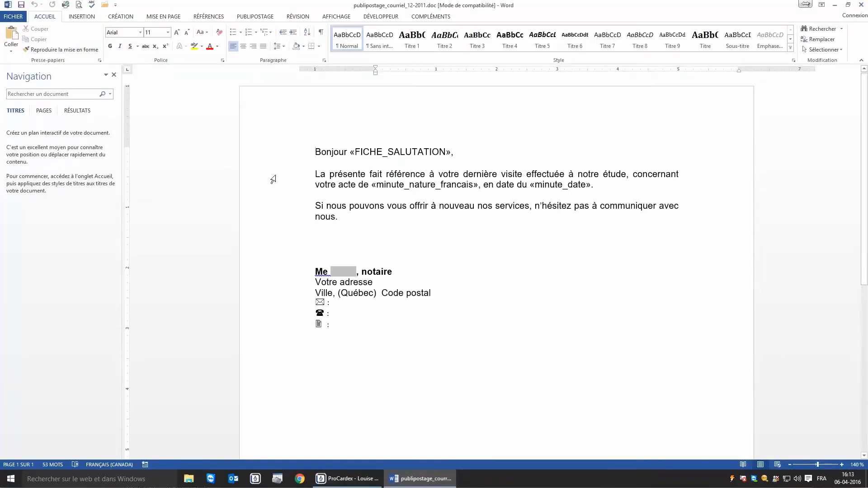
left_click_drag(273, 177, 275, 217)
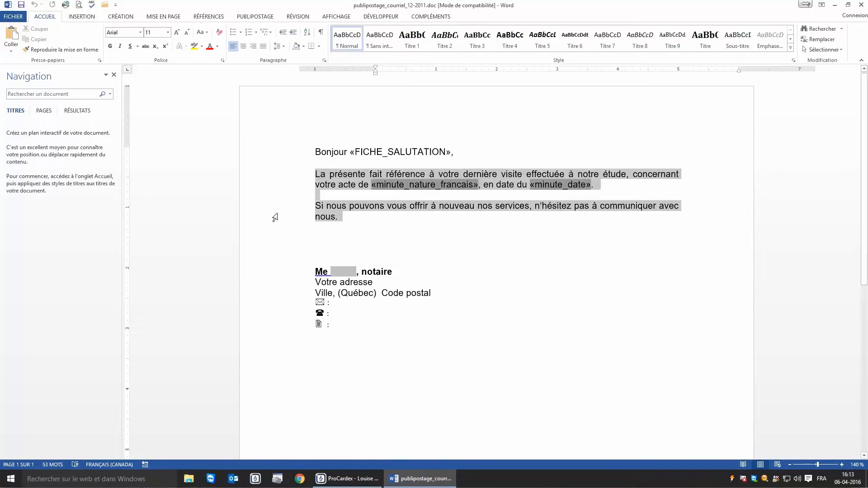
type("J'aimerais profiter de cette occasion pour remercier de votre confiance et vous souhaiter un Joyeux Temps des fêtes !  Si nous pouvons vous offrir à nouveau nos services, n'hésitez pas à communiquer avec nous.")
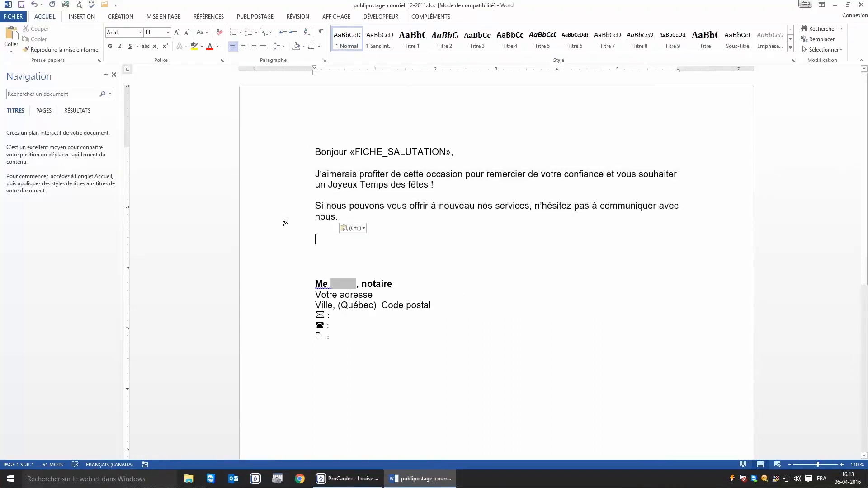
key("Delete")
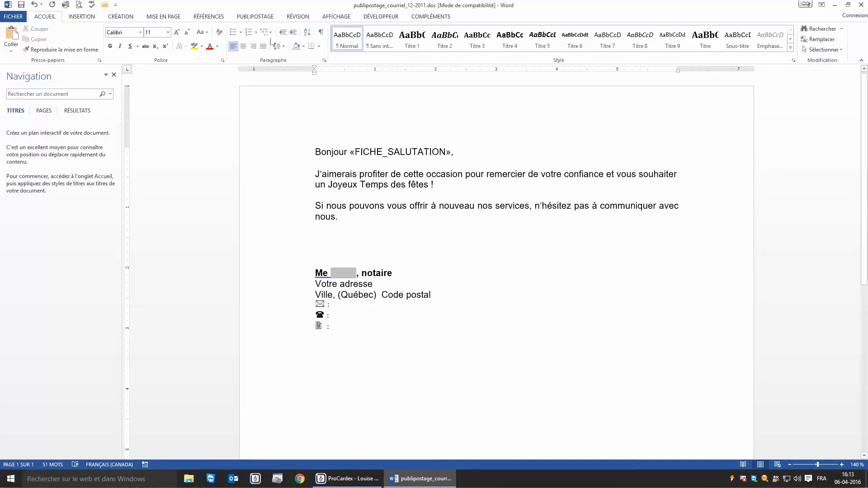
left_click(254, 17)
left_click(83, 45)
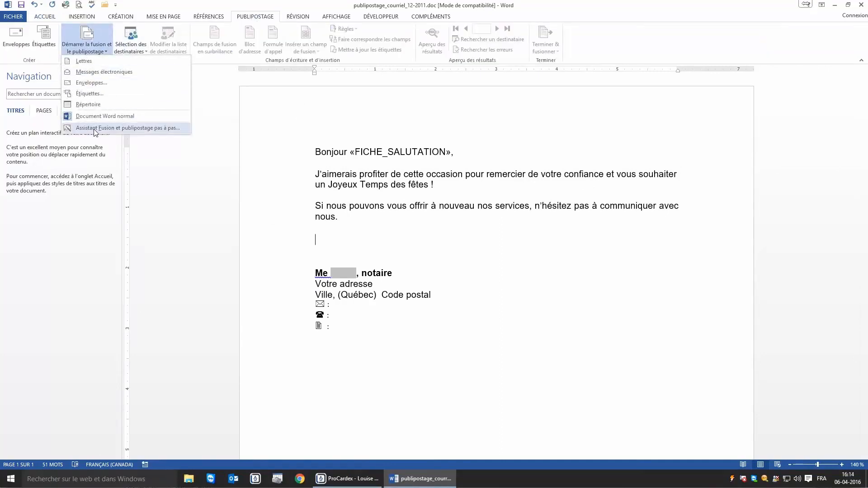
Step: Start the step-by-step wizard with E-mail messages as the document type, advancing to recipient selection
left_click(98, 128)
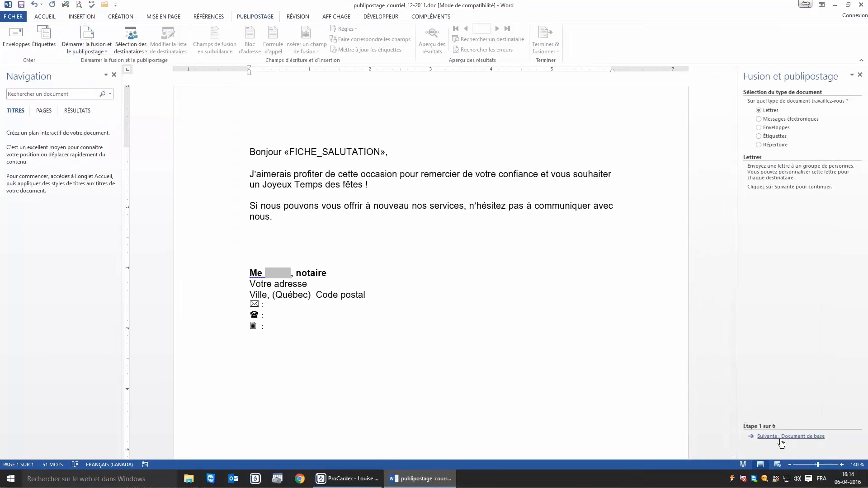
left_click(758, 119)
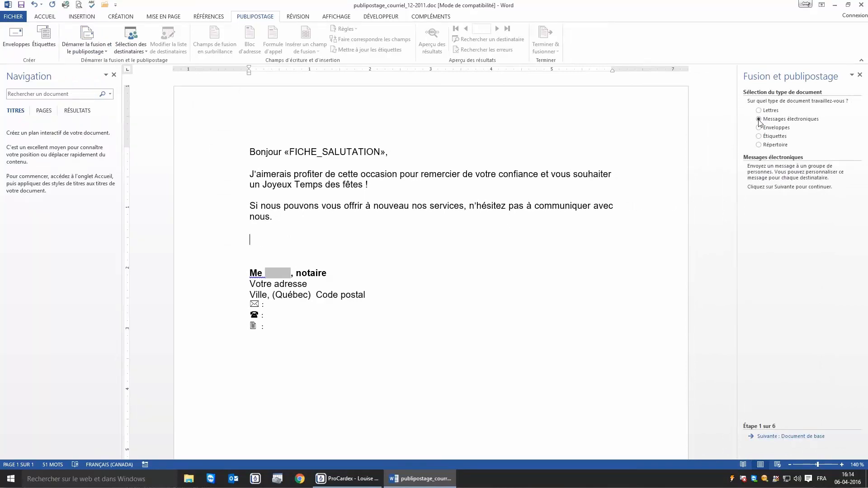
left_click(780, 437)
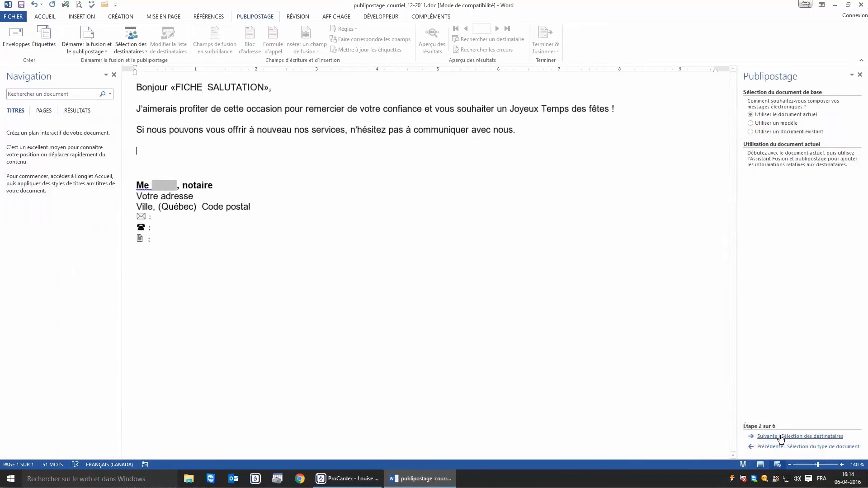
left_click(781, 436)
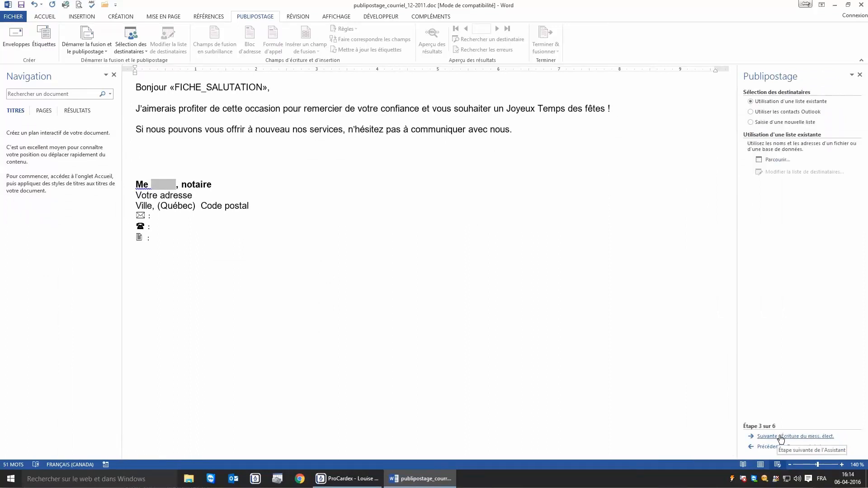
Step: Use the Noel 2016$ sheet of Requete\Noel 2016.xls as the recipient list
left_click(777, 160)
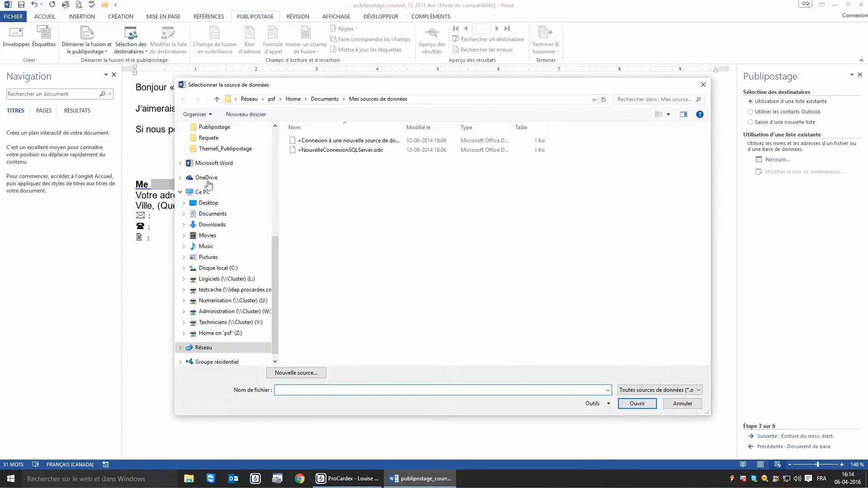
left_click(209, 203)
double_click(305, 359)
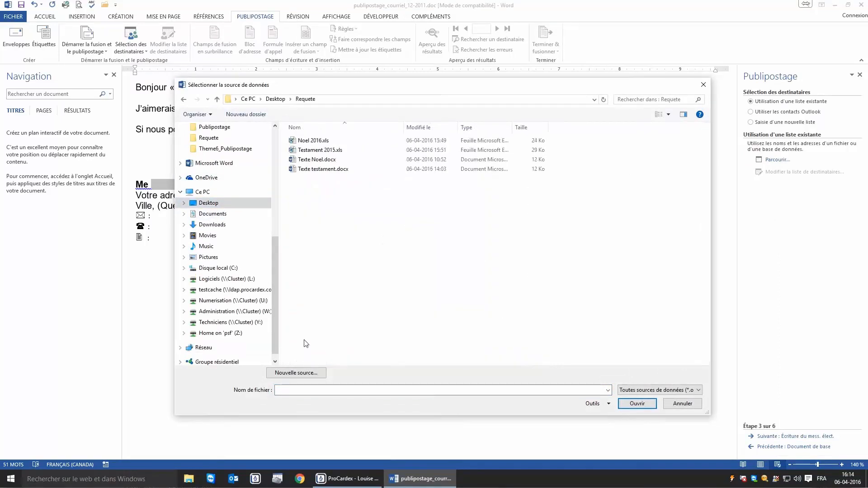
left_click(308, 141)
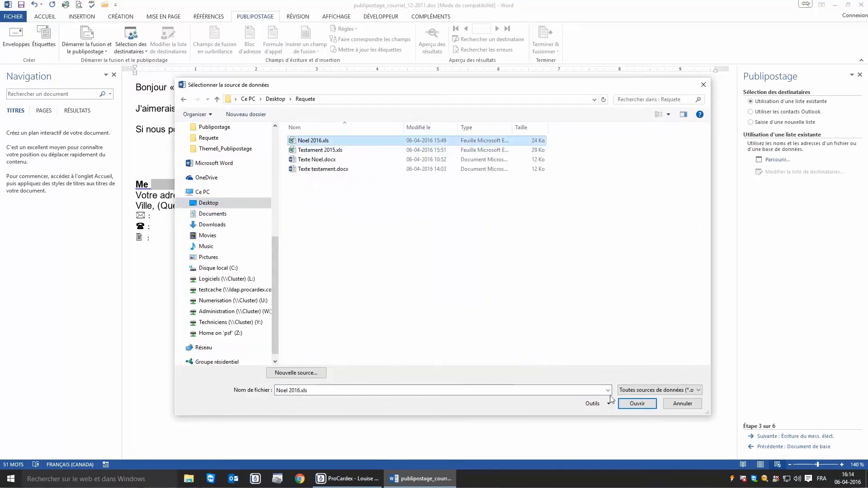
left_click(628, 404)
left_click(497, 271)
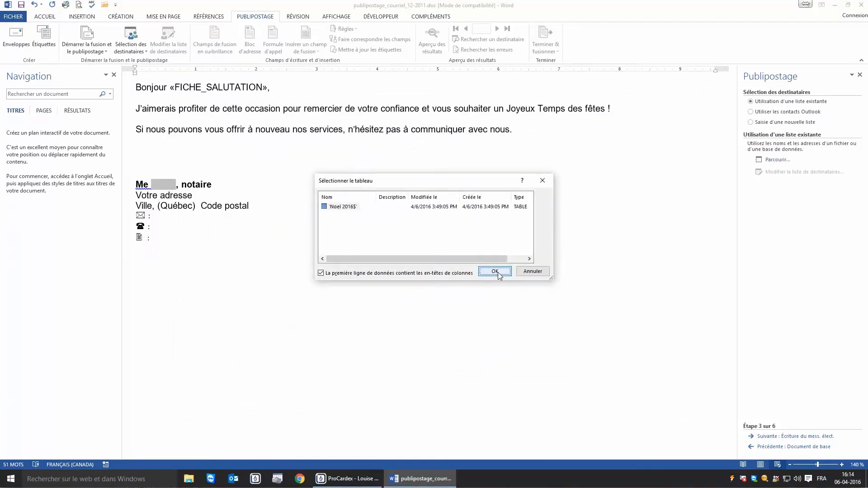
left_click(552, 325)
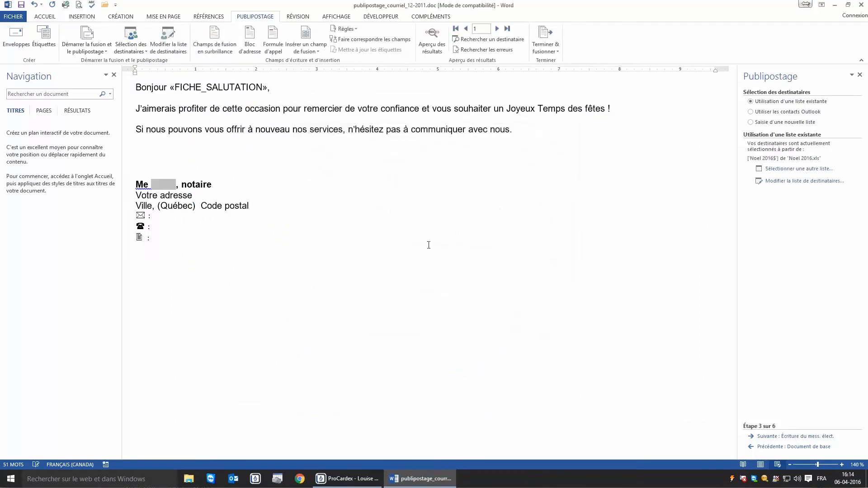
Step: Insert the fiche_nom field right after the «FICHE_SALUTATION» field in the e-mail greeting
left_click(268, 88)
left_click(769, 437)
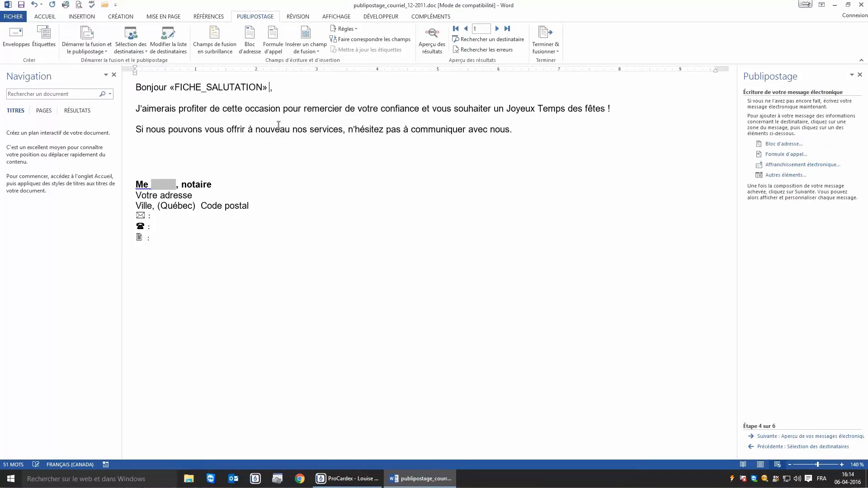
left_click(779, 177)
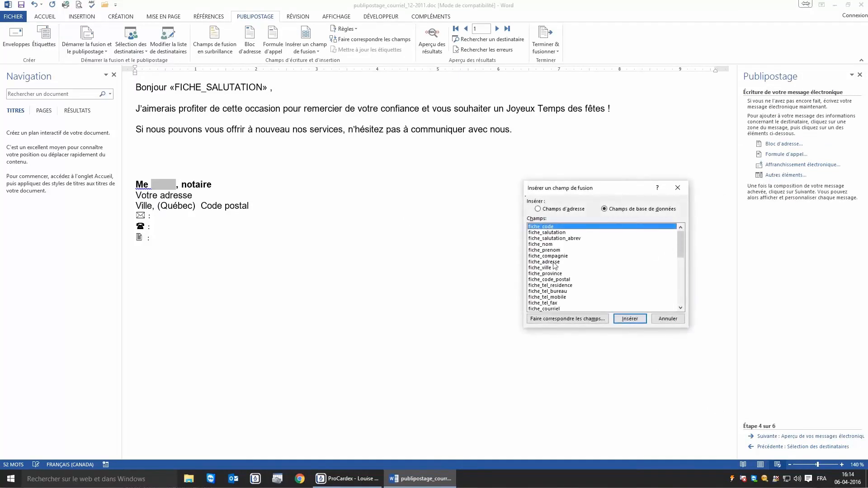
left_click(546, 244)
left_click(629, 318)
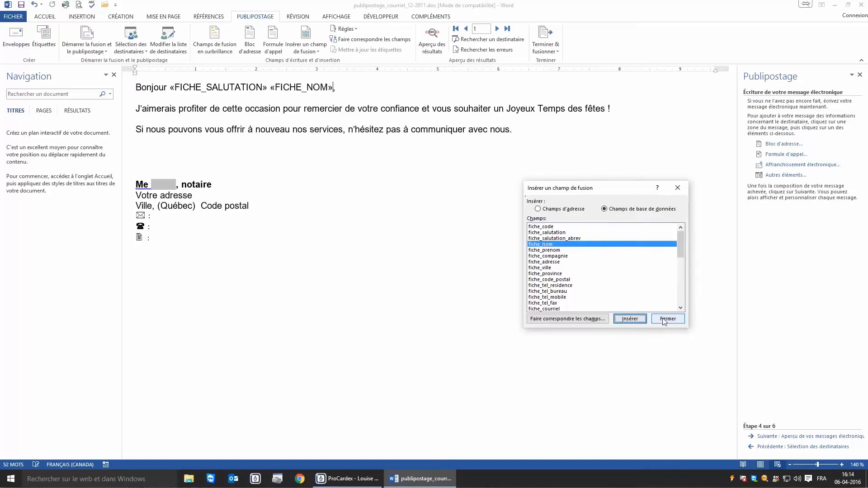
left_click(664, 319)
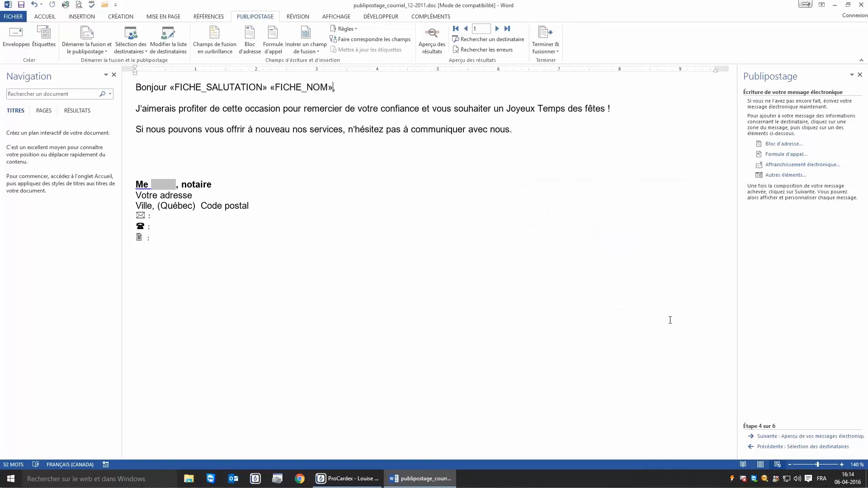
Step: Preview the merged e-mails across four more recipients, then advance to Complete the merge
left_click(776, 436)
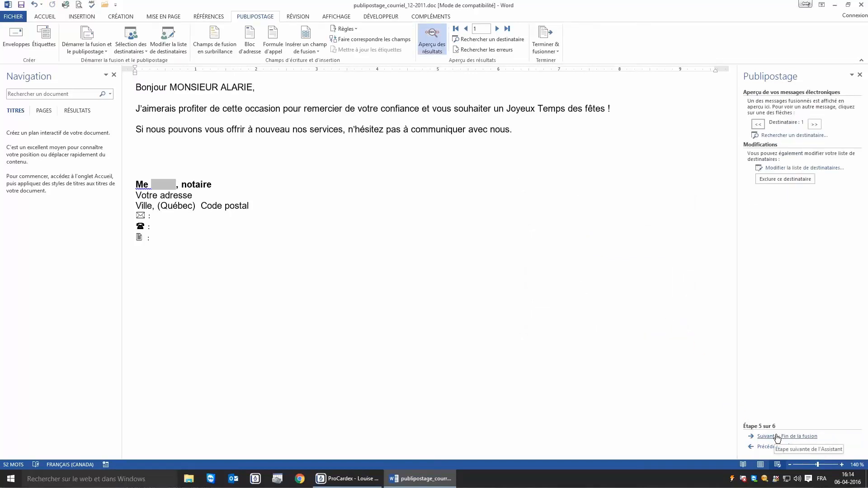
left_click(814, 123)
left_click(814, 123)
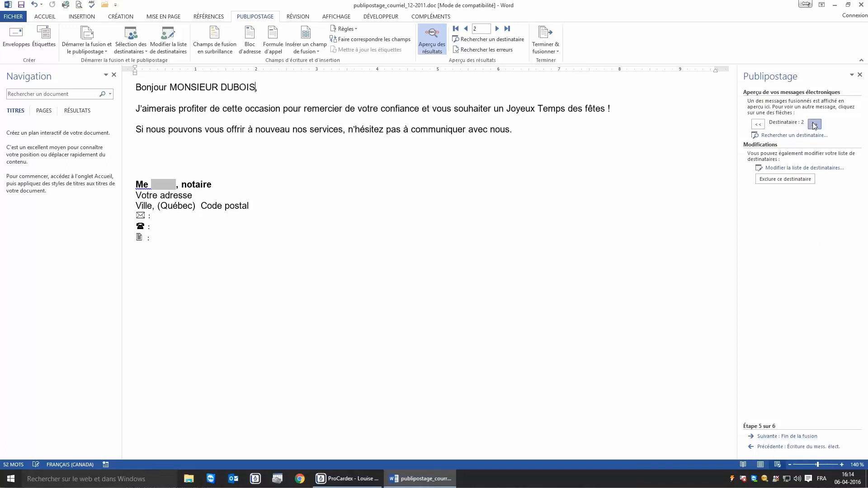
left_click(814, 124)
left_click(814, 124)
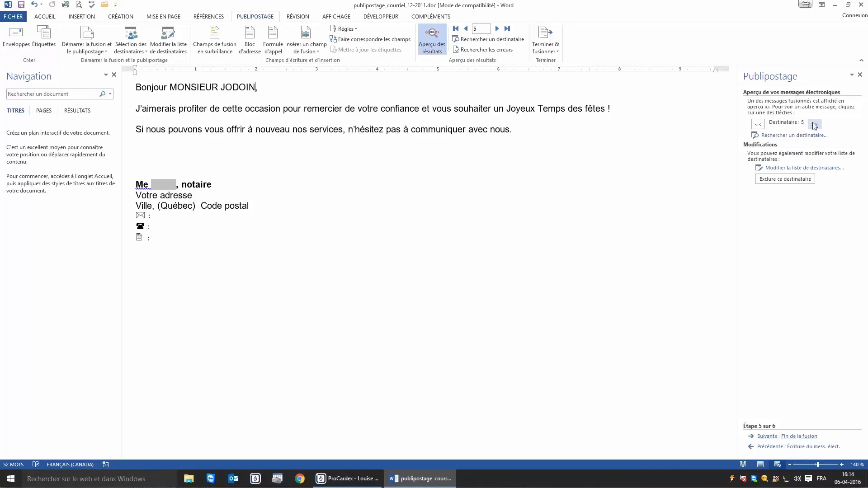
left_click(780, 438)
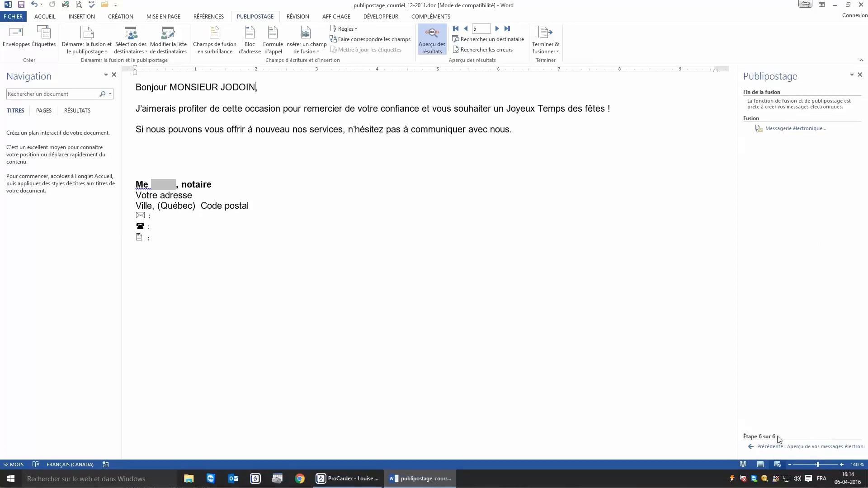
Step: Merge to e-mail, sending to fiche_courriel with subject 'Joyeux temps des fêtes'
left_click(779, 131)
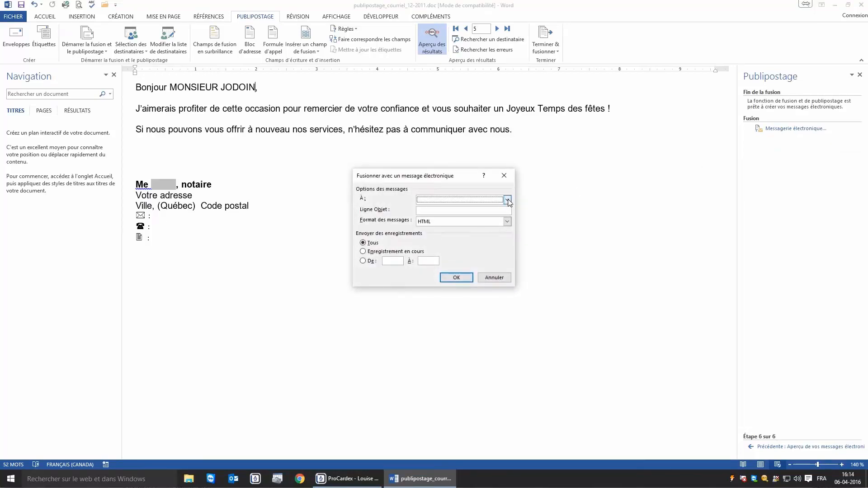
left_click(508, 201)
left_click_drag(507, 212, 508, 226)
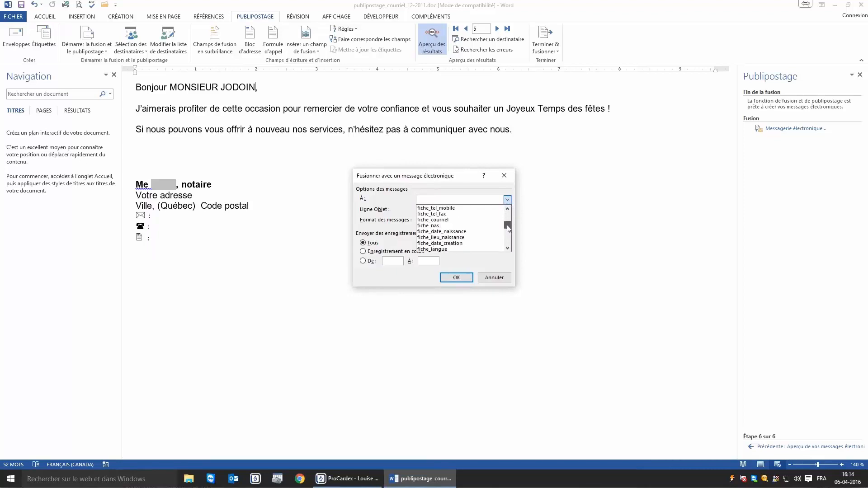
left_click(454, 225)
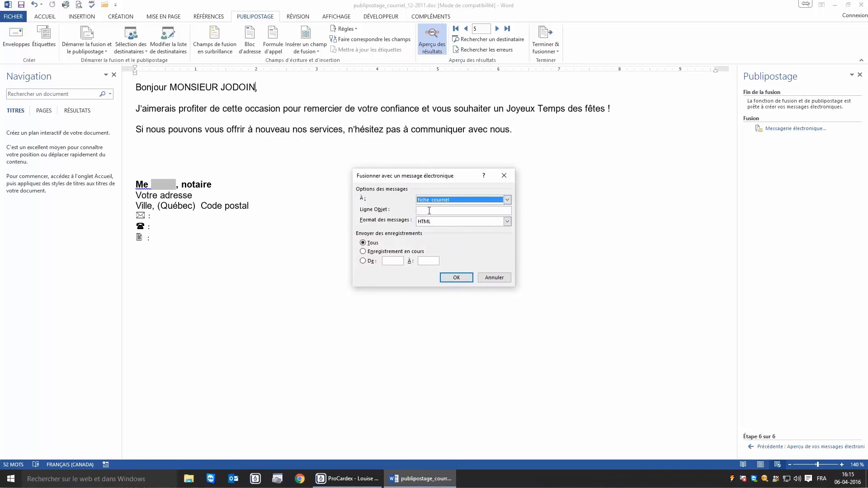
left_click(433, 211)
type("Joyeu")
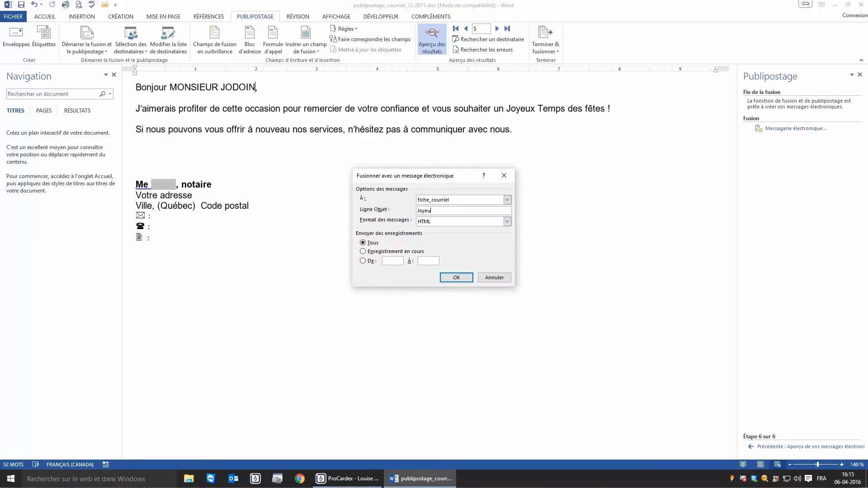
type("x temps des fêtes")
left_click(459, 276)
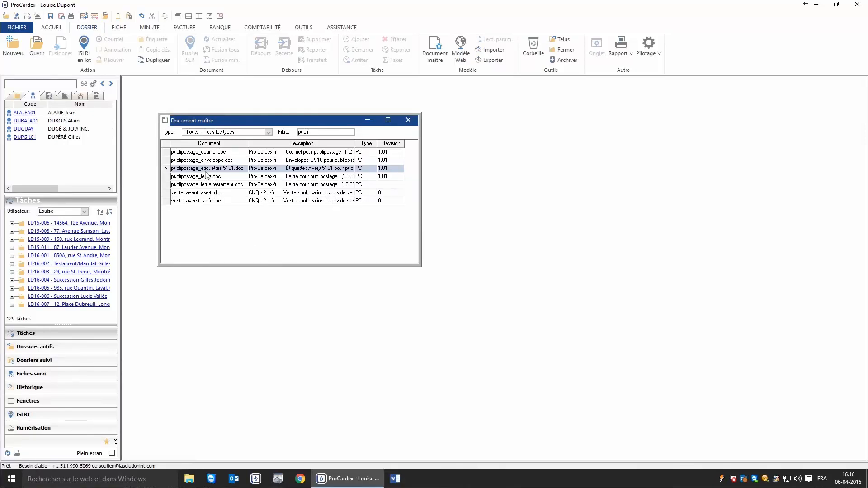
left_click(41, 48)
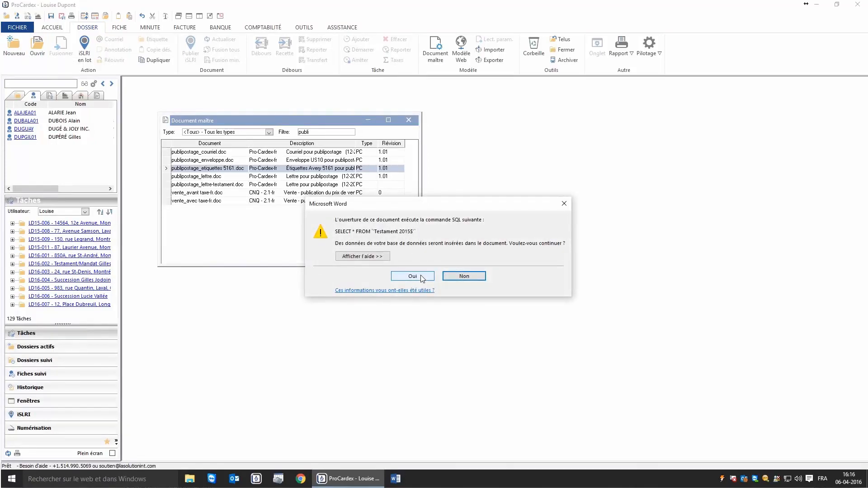
left_click(412, 276)
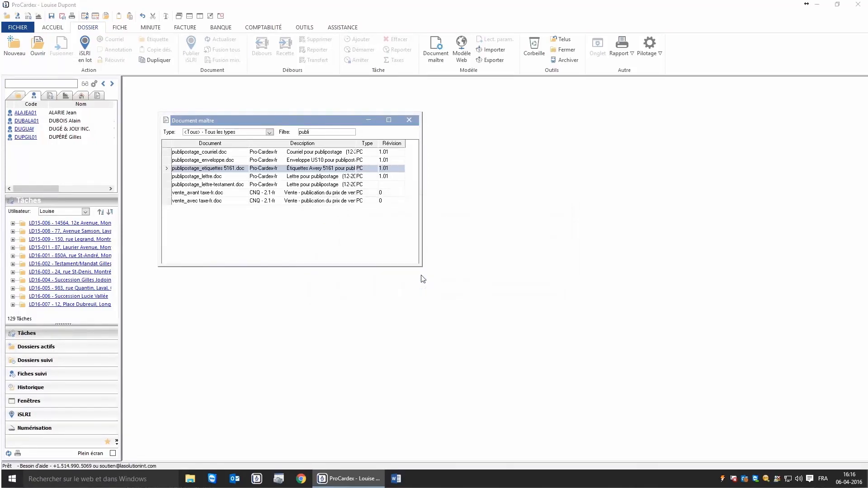
left_click(861, 4)
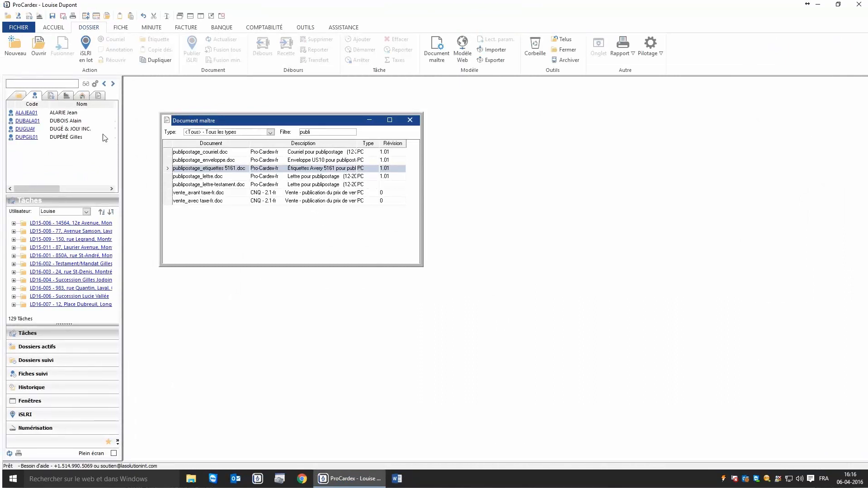
Step: Reopen the labels template without its old Testament data link and run the step-by-step mail-merge wizard to recipient selection
left_click(38, 45)
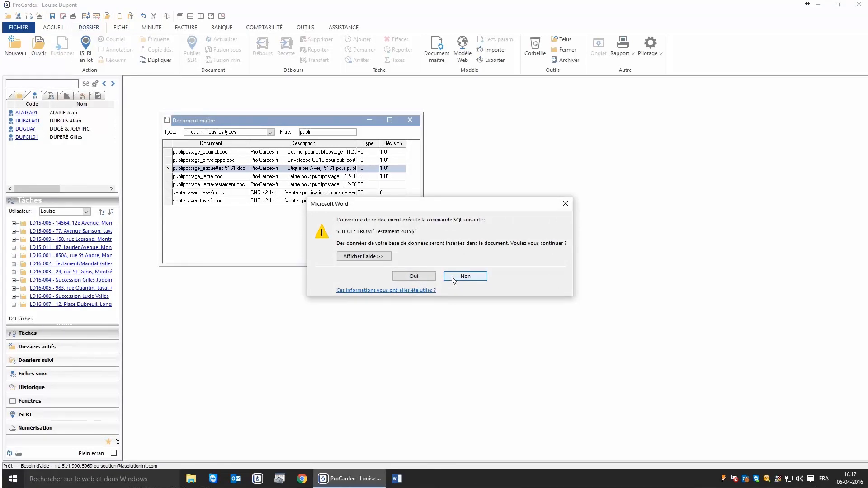
left_click(453, 279)
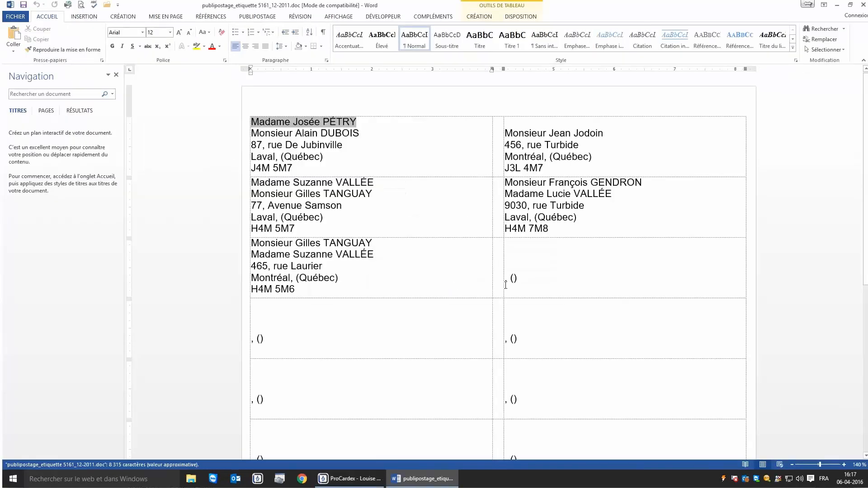
left_click(261, 18)
left_click(89, 47)
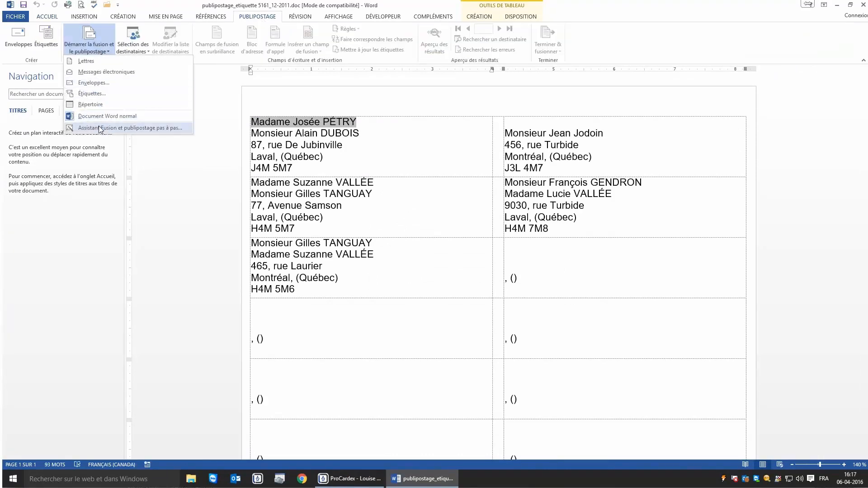
left_click(104, 127)
left_click(772, 437)
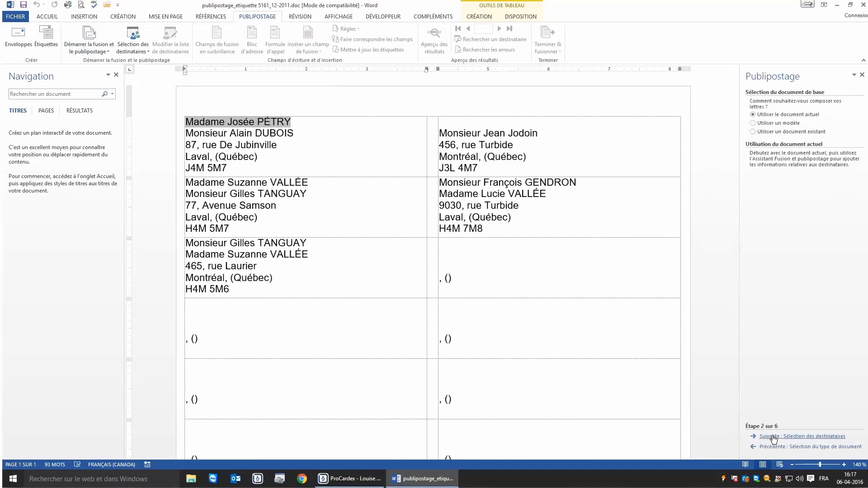
left_click(773, 437)
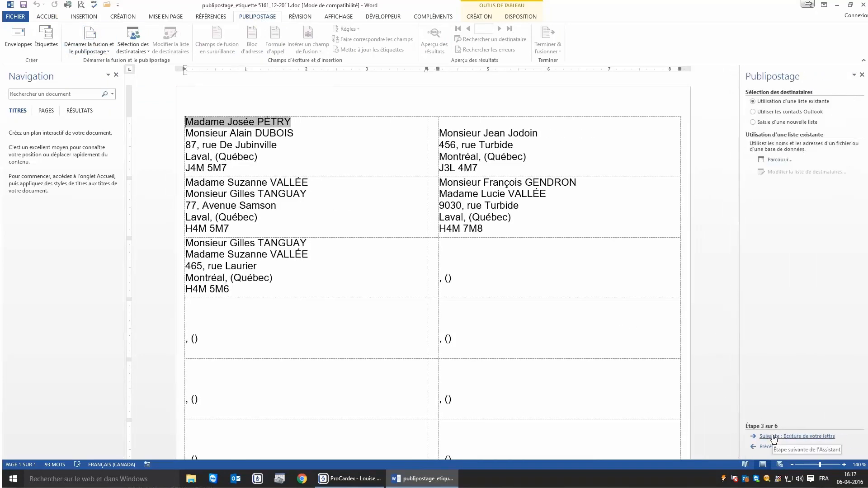
Step: Use Desktop\Requete\Noel 2016.xls as the recipient list, confirming its worksheet
left_click(769, 160)
left_click(211, 204)
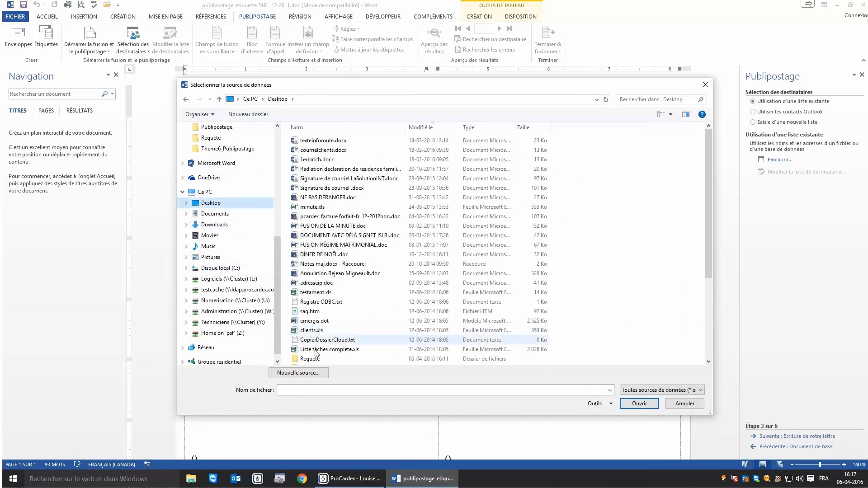
double_click(314, 362)
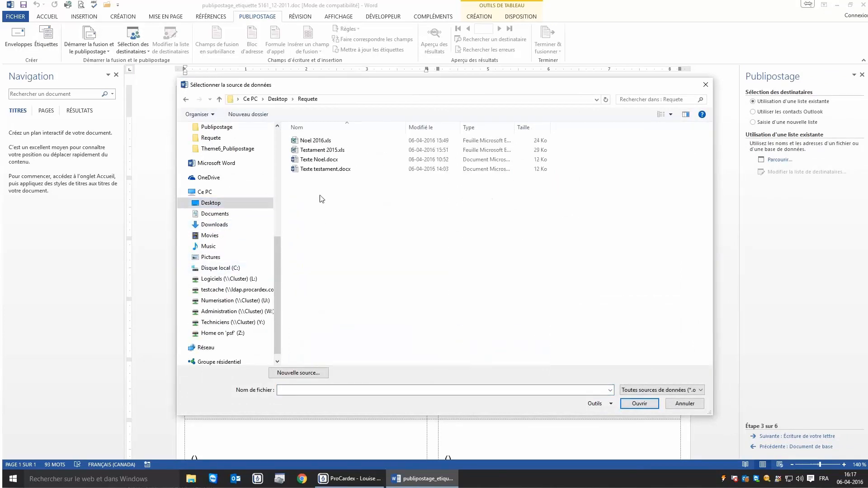
double_click(315, 141)
left_click(496, 270)
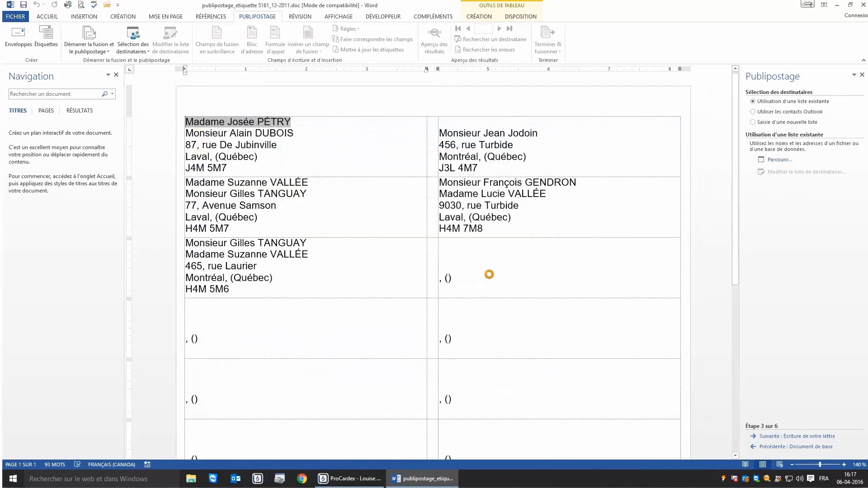
left_click(555, 325)
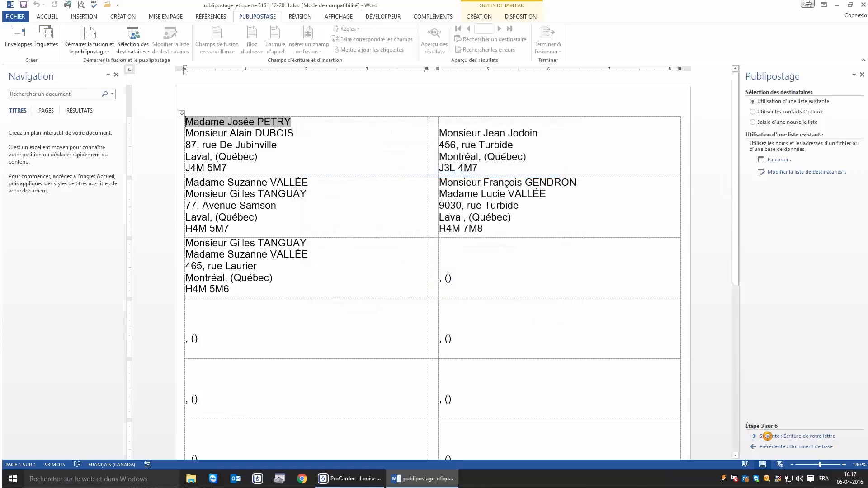